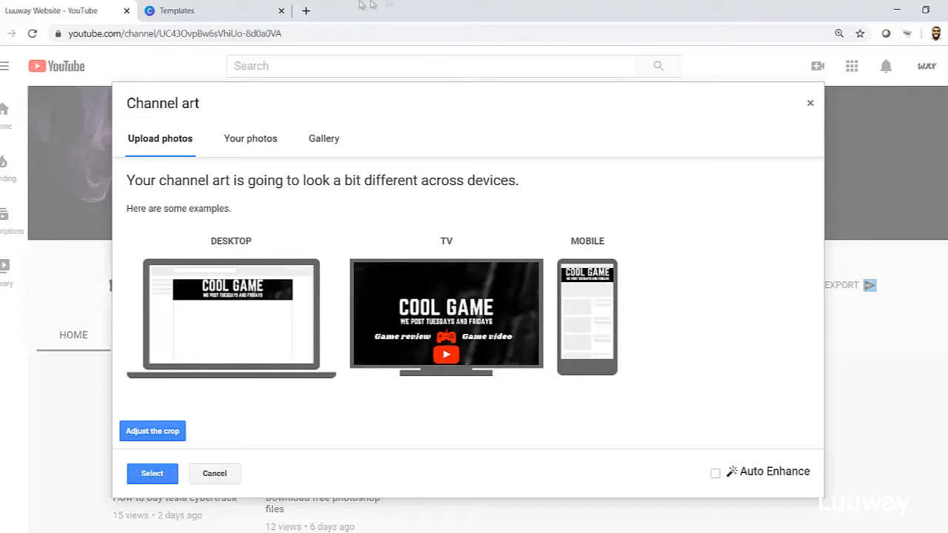
# - Switch to the Canva templates page and search the templates for YouTube Channel Art
pyautogui.click(216, 11)
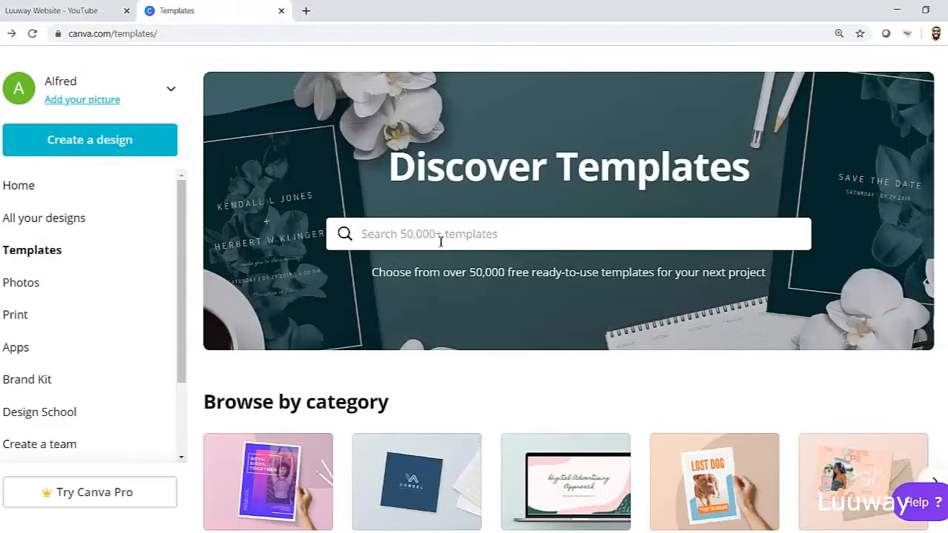
pyautogui.click(170, 33)
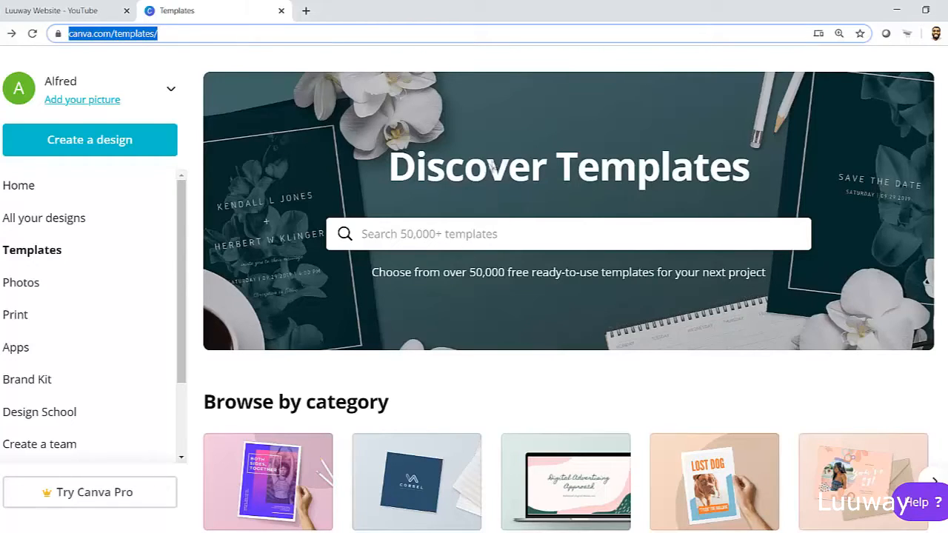
pyautogui.click(491, 237)
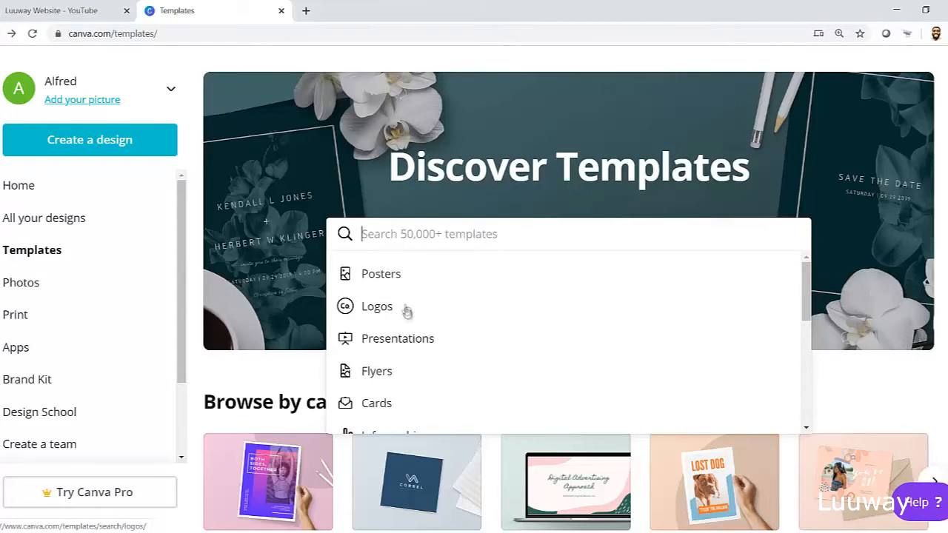
pyautogui.scroll(-2, 408, 311)
pyautogui.scroll(-2, 406, 337)
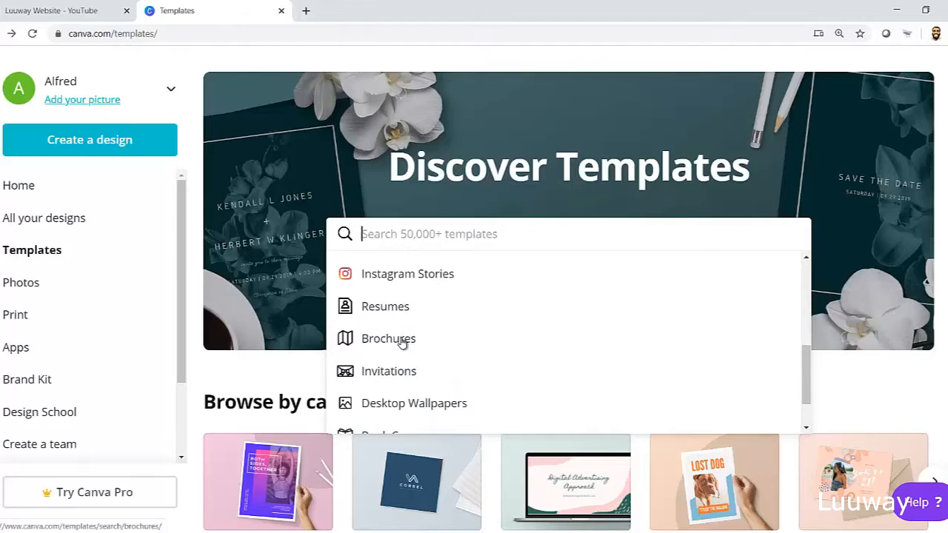
pyautogui.scroll(3, 402, 342)
pyautogui.scroll(-2, 402, 343)
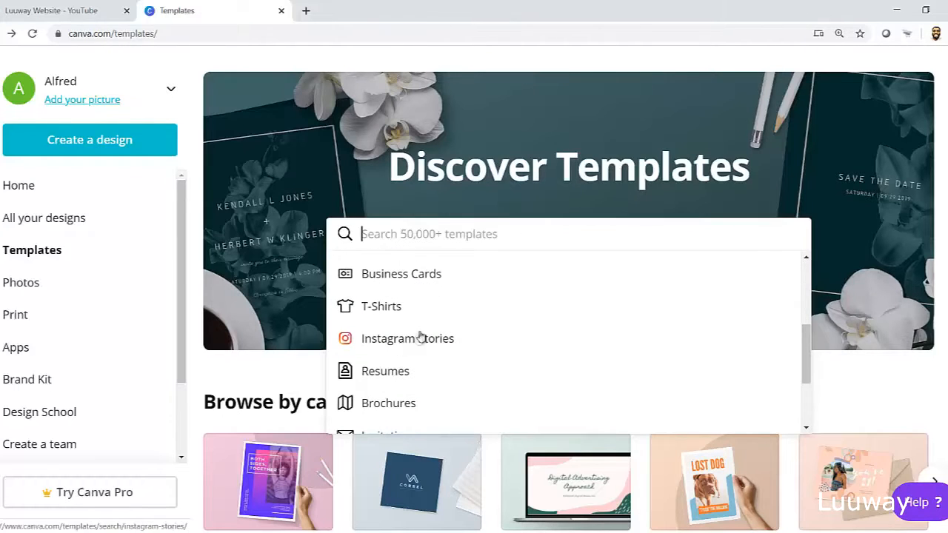
pyautogui.scroll(3, 420, 337)
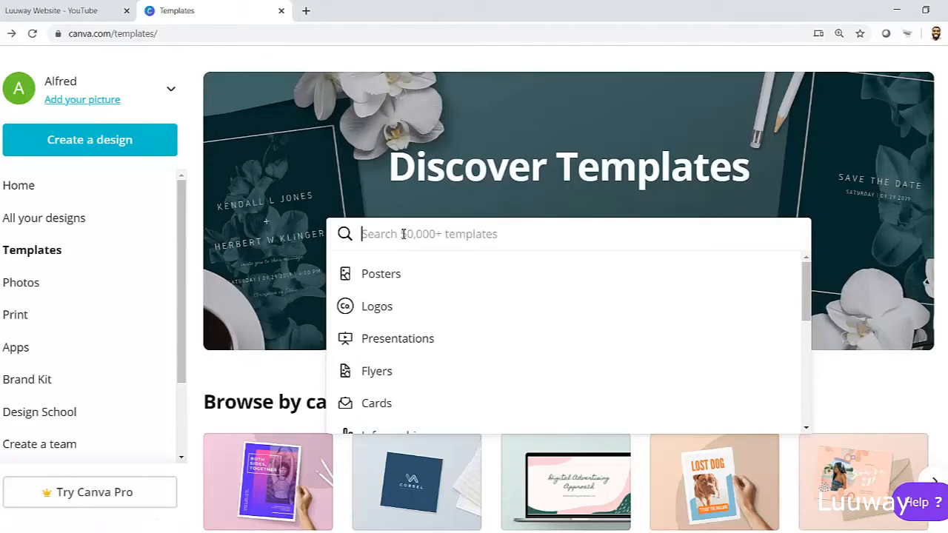
pyautogui.write('You')
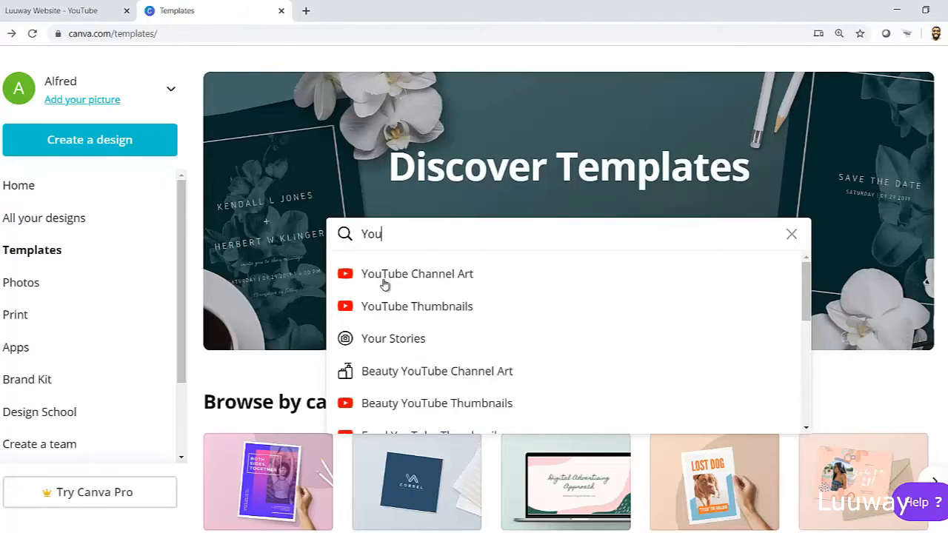
pyautogui.click(384, 285)
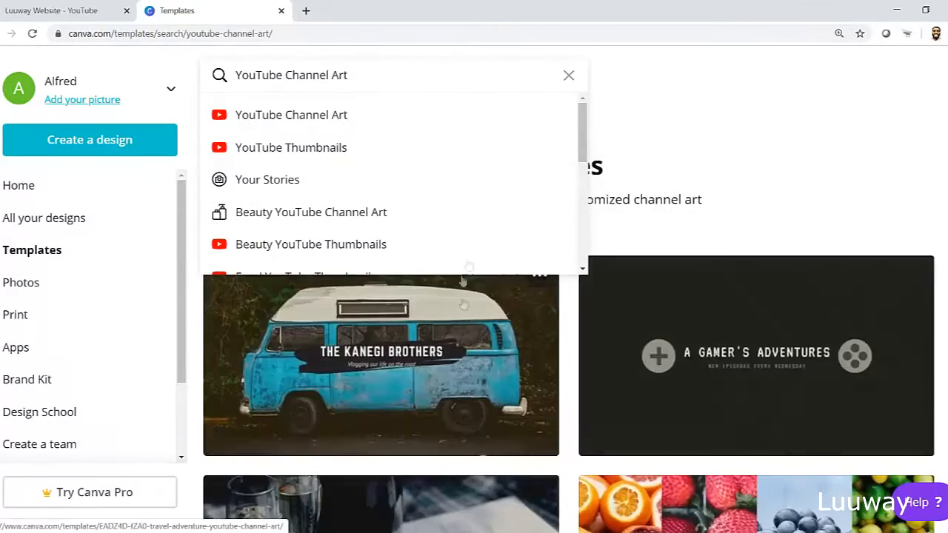
pyautogui.click(760, 128)
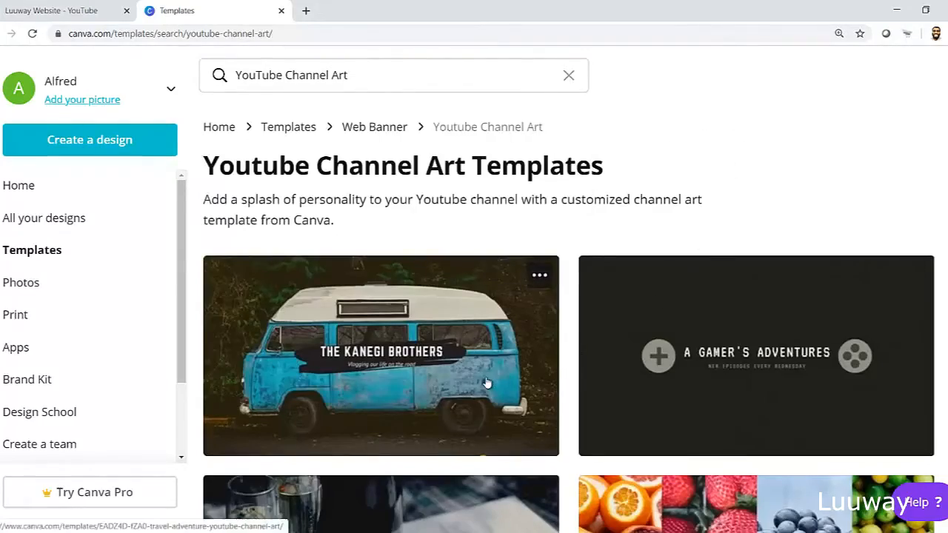
# - Browse the YouTube Channel Art templates and open the Gamer Strategies design with the circular star trails
pyautogui.scroll(-5, 487, 383)
pyautogui.scroll(-6, 489, 383)
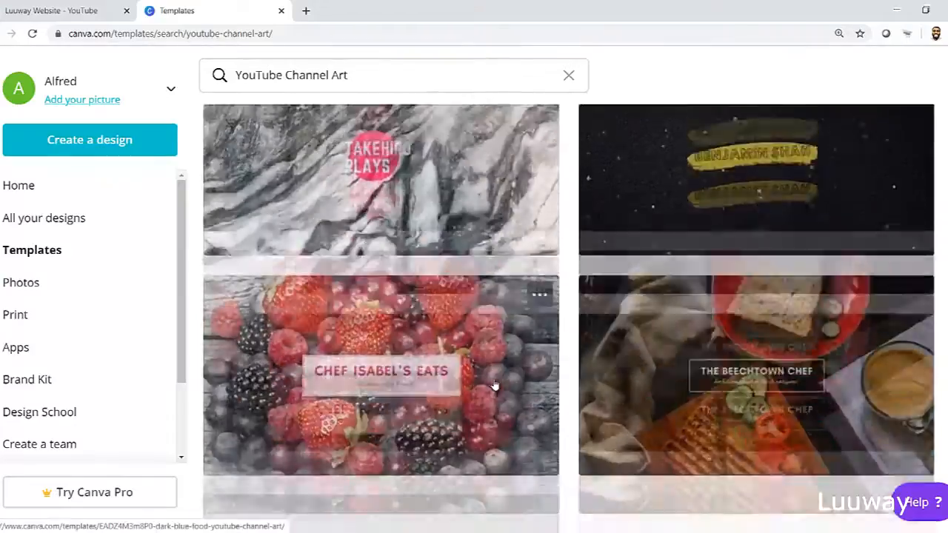
pyautogui.scroll(-7, 494, 385)
pyautogui.scroll(-8, 494, 389)
pyautogui.scroll(-8, 497, 389)
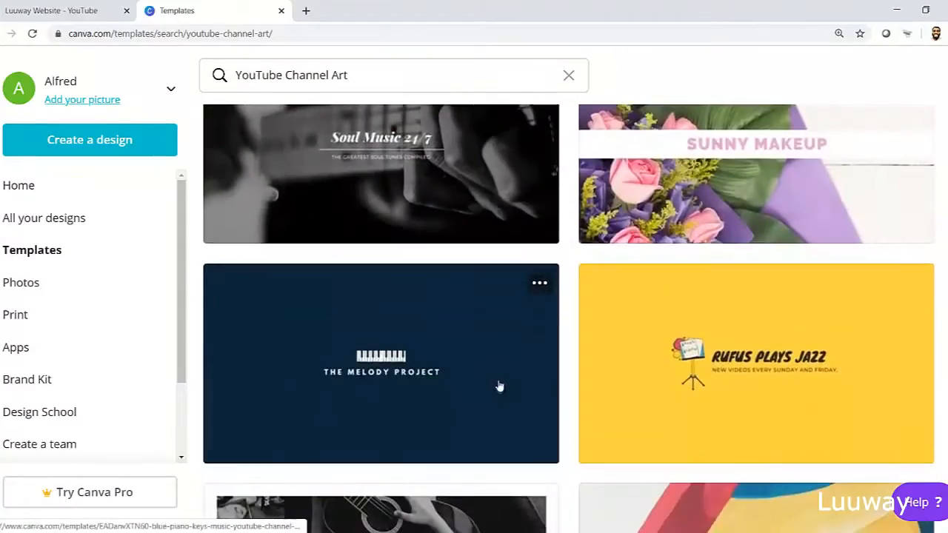
pyautogui.scroll(-8, 499, 388)
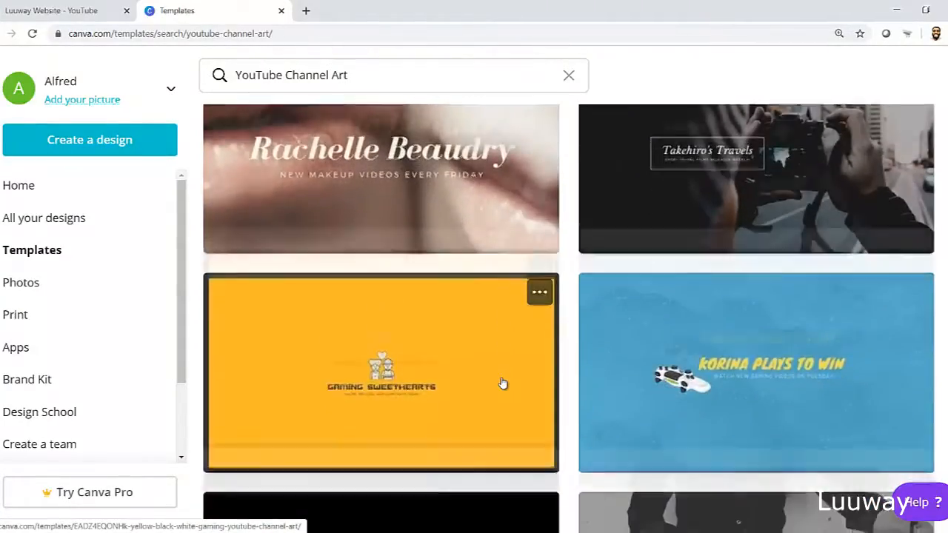
pyautogui.scroll(-10, 502, 383)
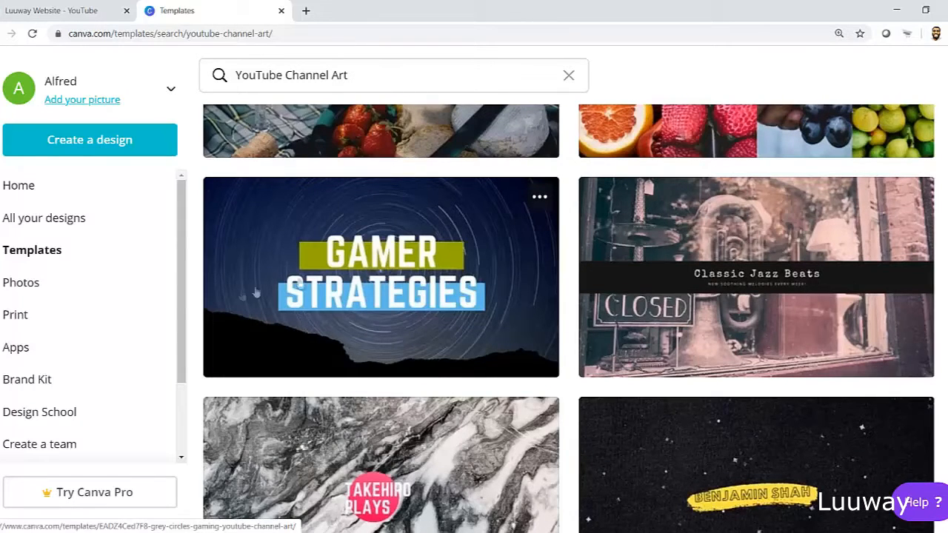
pyautogui.click(335, 261)
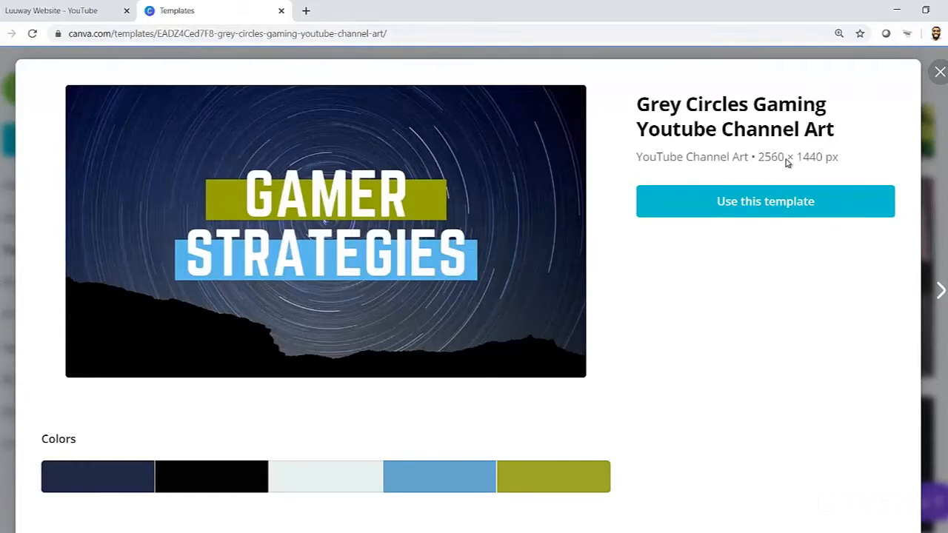
# - Look through the similar templates, then start a new design from the Grey Circles Gaming YouTube Channel Art template
pyautogui.scroll(-2, 802, 220)
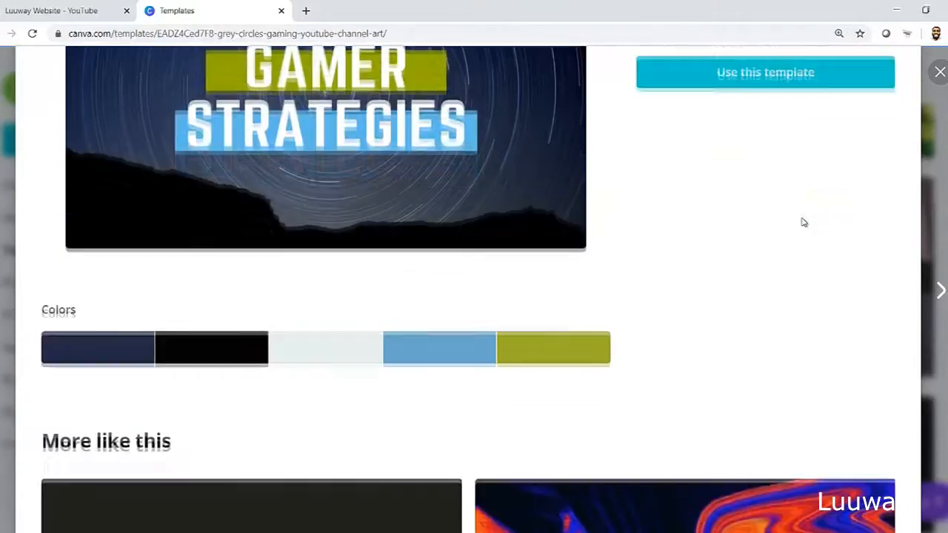
pyautogui.scroll(-2, 784, 209)
pyautogui.scroll(3, 784, 209)
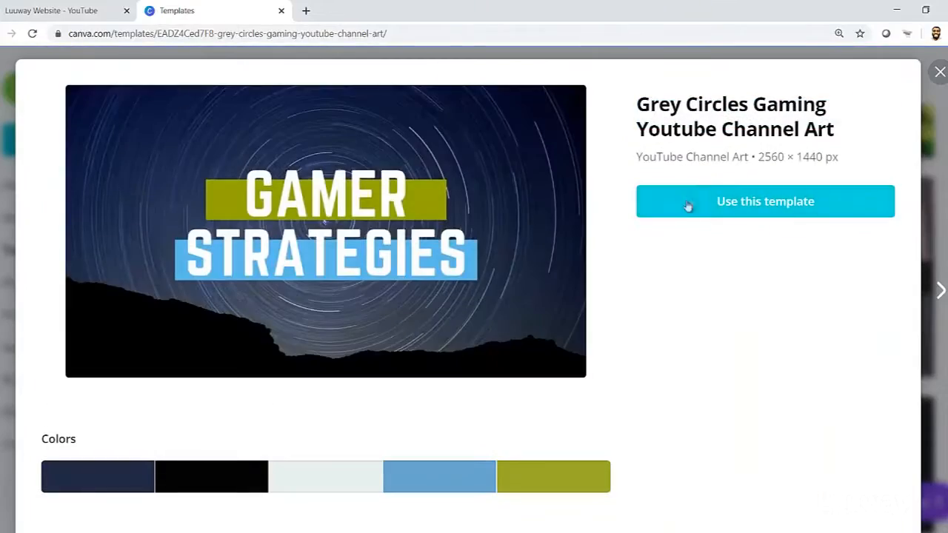
pyautogui.scroll(-2, 715, 262)
pyautogui.scroll(-8, 686, 308)
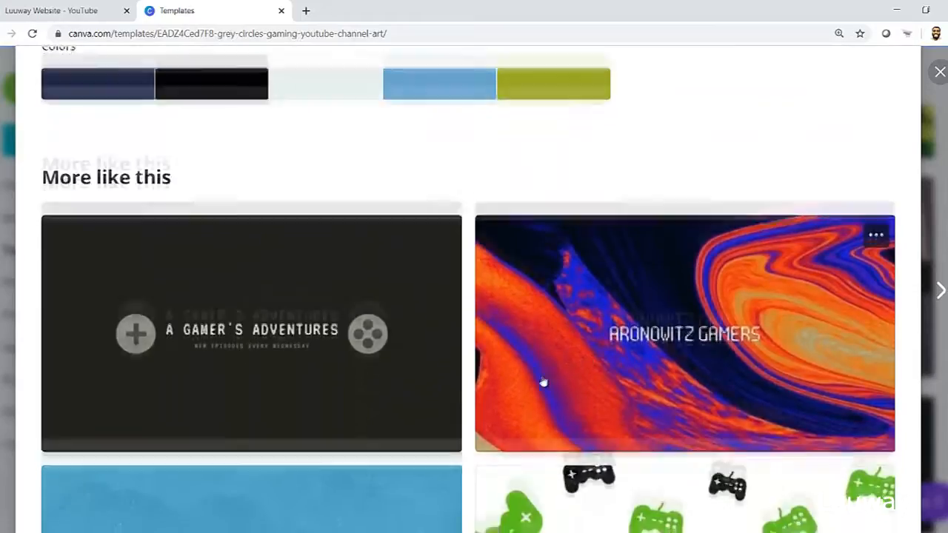
pyautogui.scroll(-11, 511, 385)
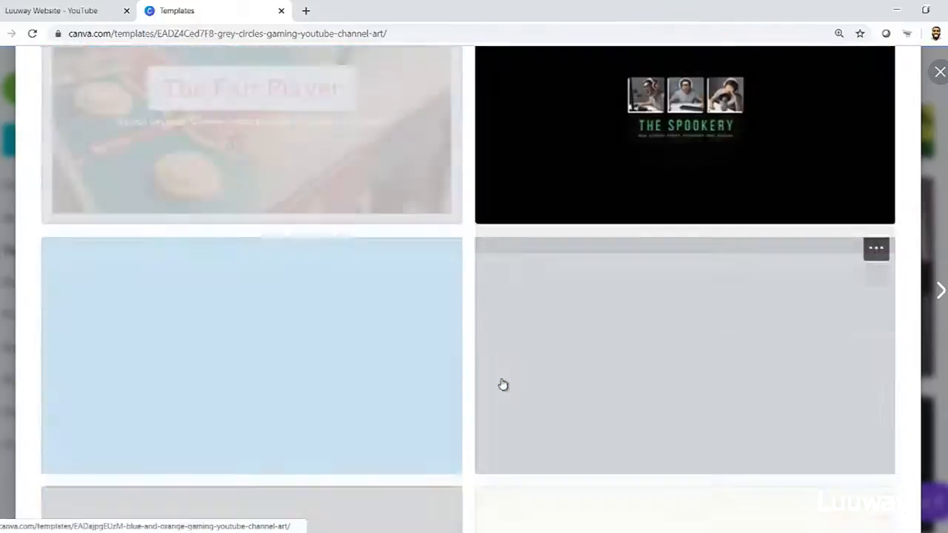
pyautogui.scroll(8, 503, 381)
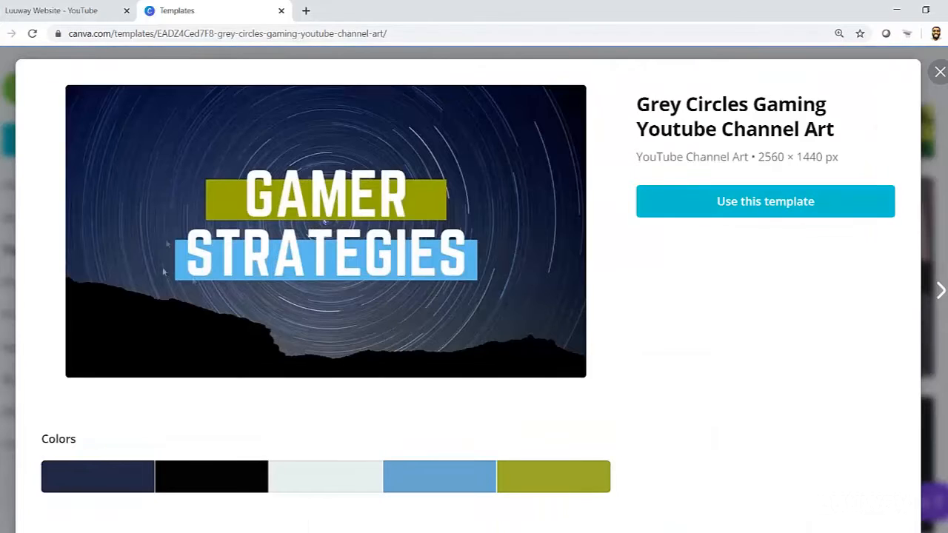
pyautogui.click(793, 203)
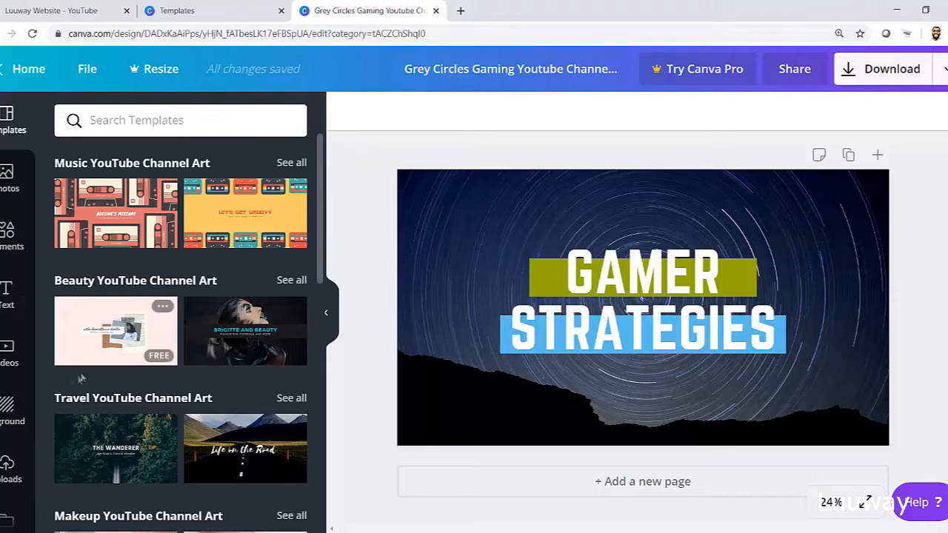
# - Replace the starry sky background of the banner with the dark blue rock texture from the background library
pyautogui.click(6, 408)
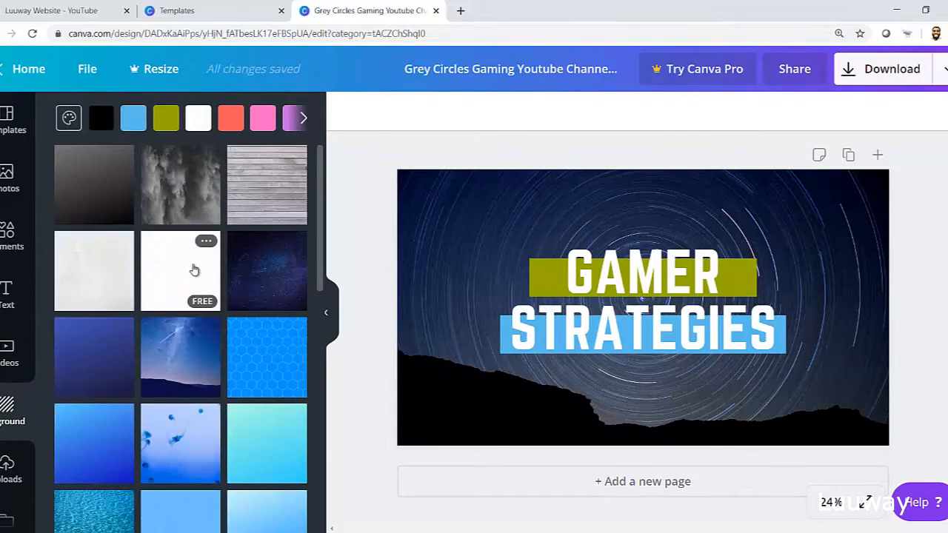
pyautogui.scroll(-10, 191, 296)
pyautogui.scroll(-15, 189, 289)
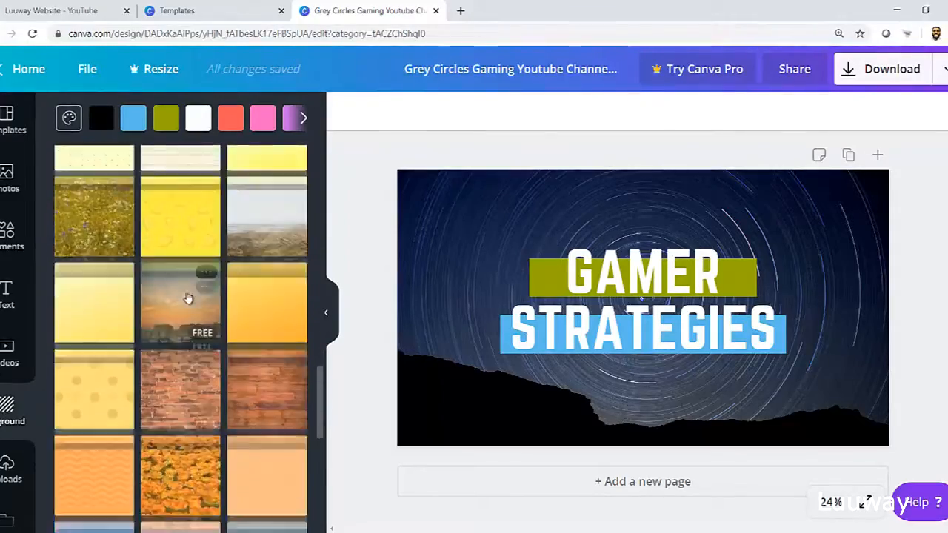
pyautogui.scroll(-15, 189, 320)
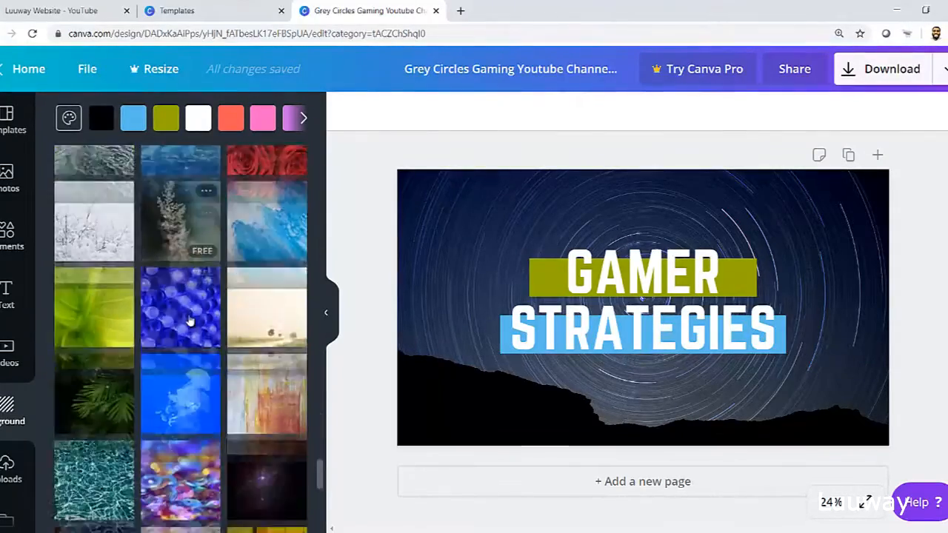
pyautogui.scroll(-10, 190, 323)
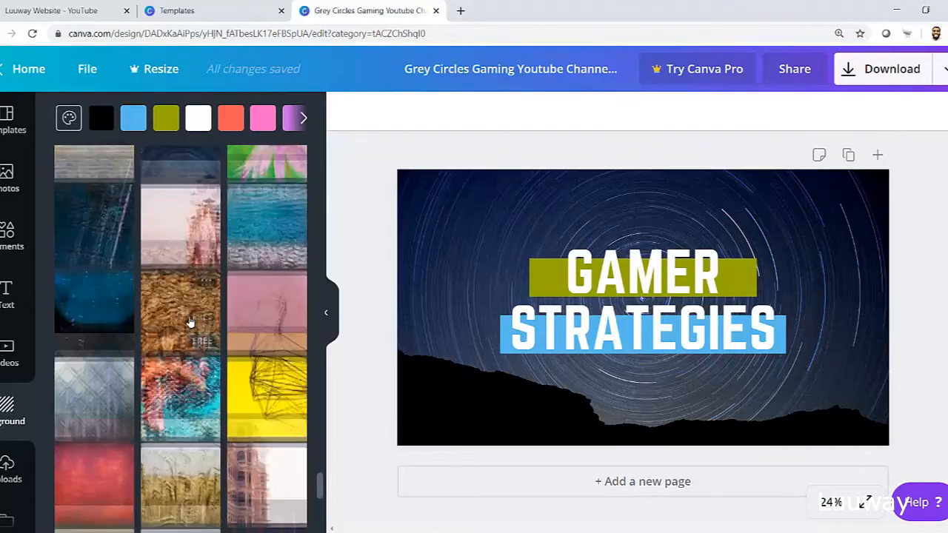
pyautogui.click(103, 289)
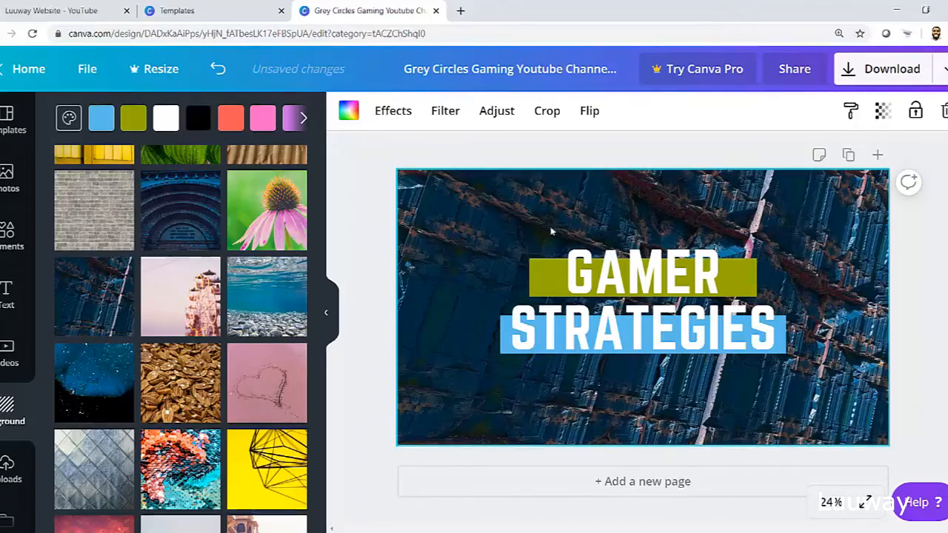
# - Move the GAMER STRATEGIES title down off the green bar and delete that bar
pyautogui.click(539, 273)
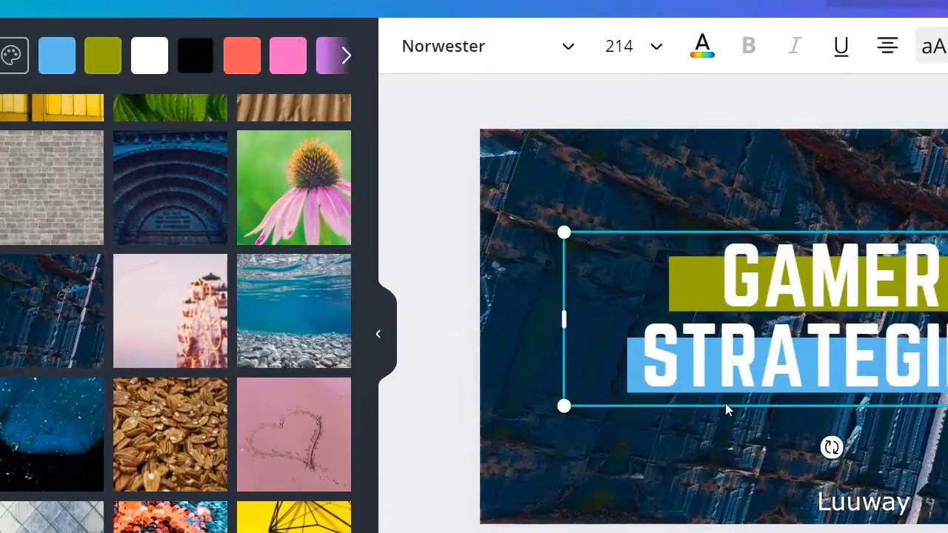
pyautogui.moveTo(693, 397); pyautogui.dragTo(691, 454)
pyautogui.click(685, 267)
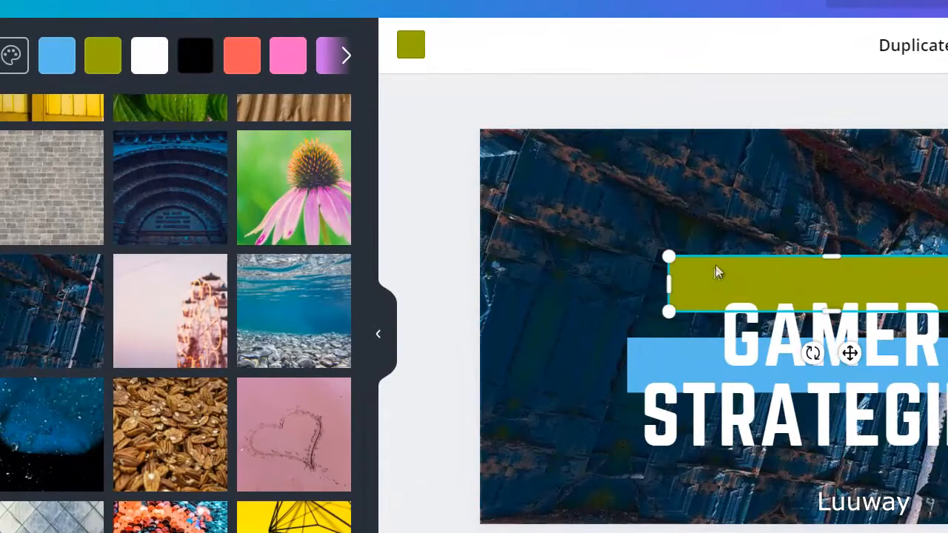
pyautogui.press('Delete')
# - Move the title up to expose the blue bar, delete that bar, and bring the title back to the banner's centre
pyautogui.click(691, 353)
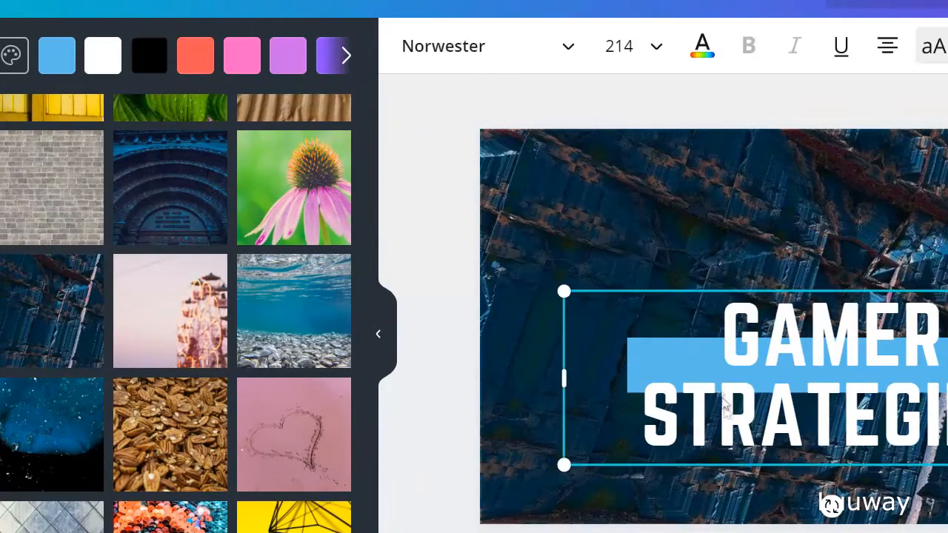
pyautogui.moveTo(735, 457); pyautogui.dragTo(730, 374)
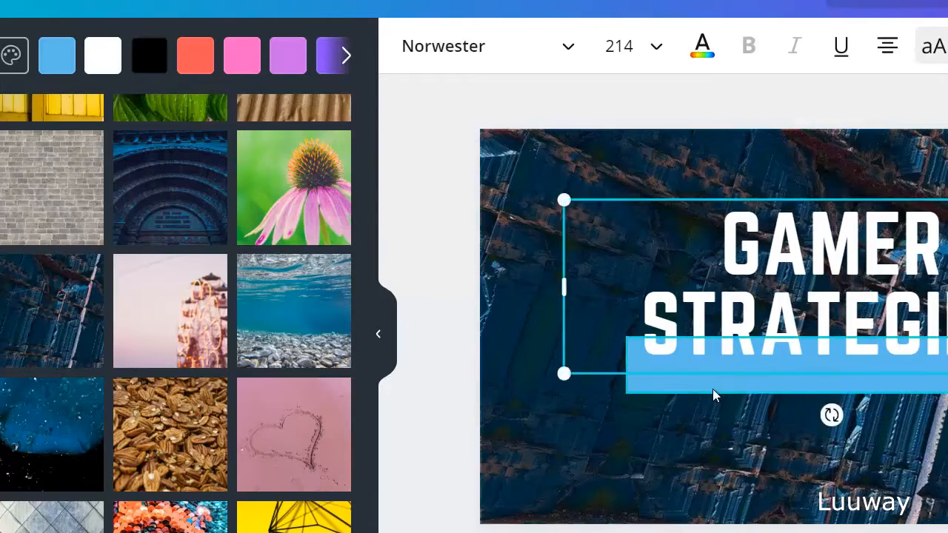
pyautogui.click(713, 387)
pyautogui.press('Delete')
pyautogui.moveTo(723, 379); pyautogui.dragTo(722, 412)
# - Look over the image effects for the background picture, then apply the Street filter to it
pyautogui.click(831, 454)
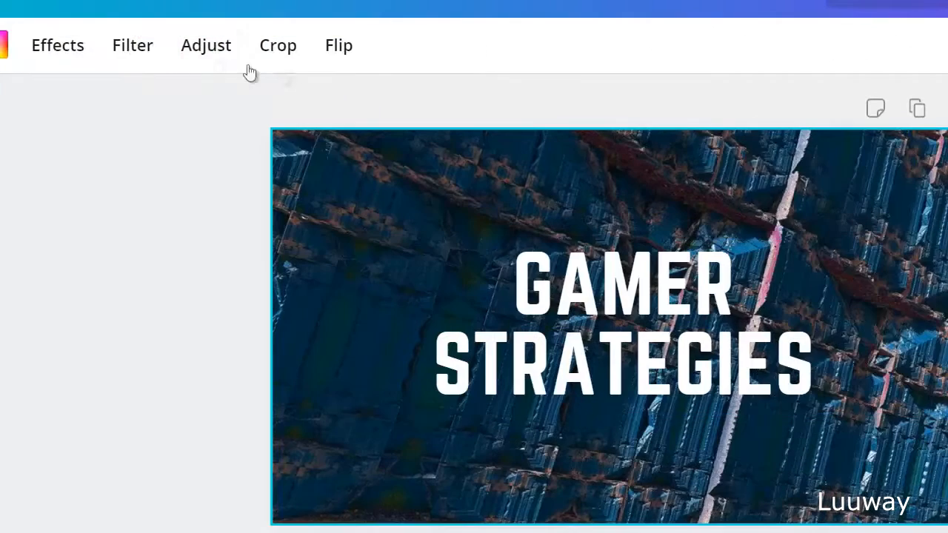
pyautogui.click(50, 53)
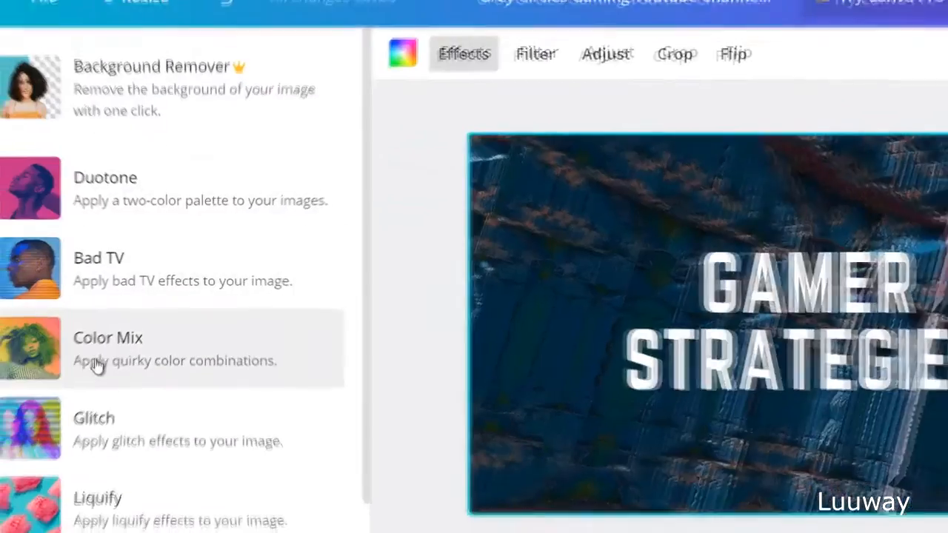
pyautogui.scroll(-2, 96, 367)
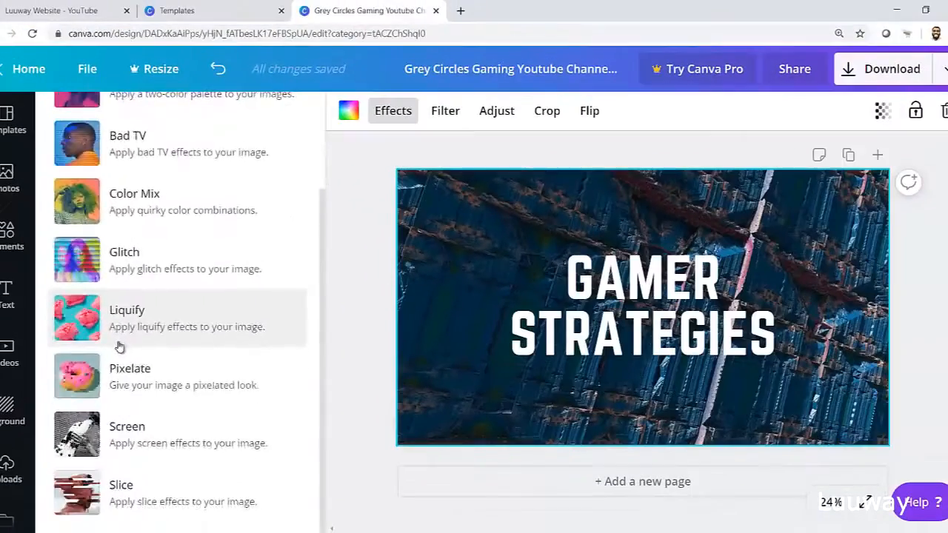
pyautogui.scroll(2, 119, 346)
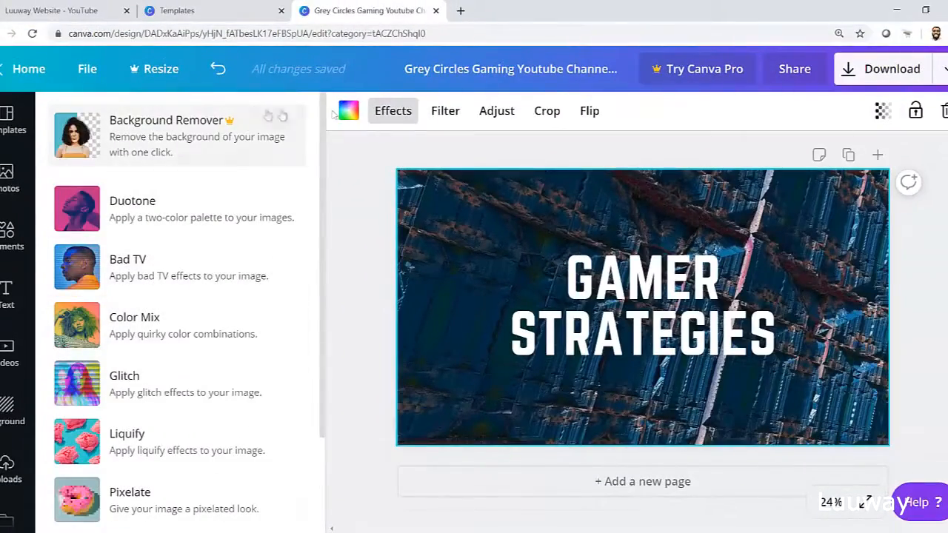
pyautogui.click(445, 113)
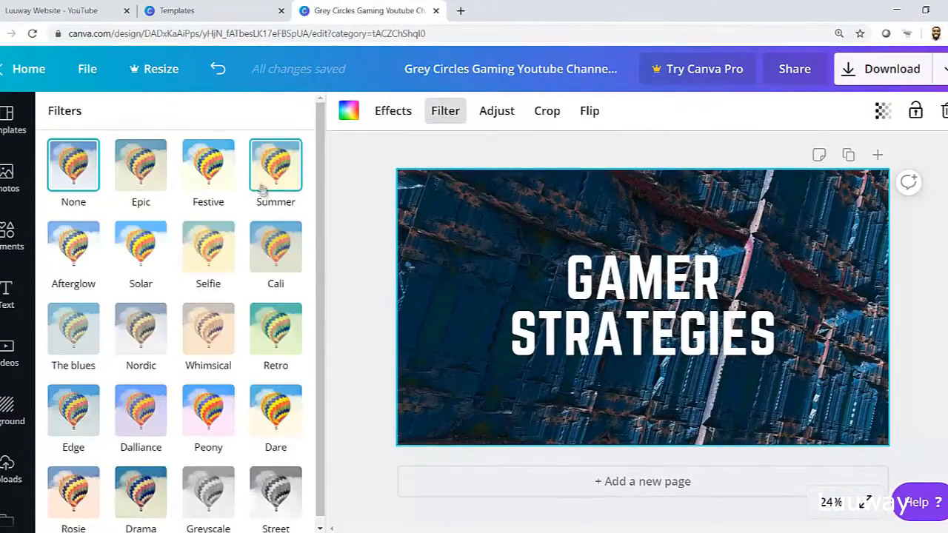
pyautogui.click(276, 494)
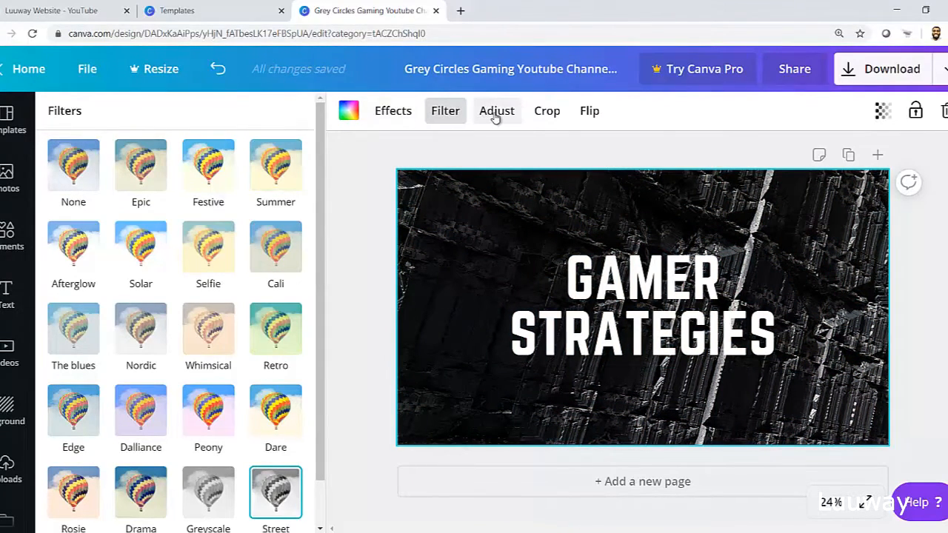
# - Adjust the background picture's contrast to 43 and its blur to 19
pyautogui.click(496, 113)
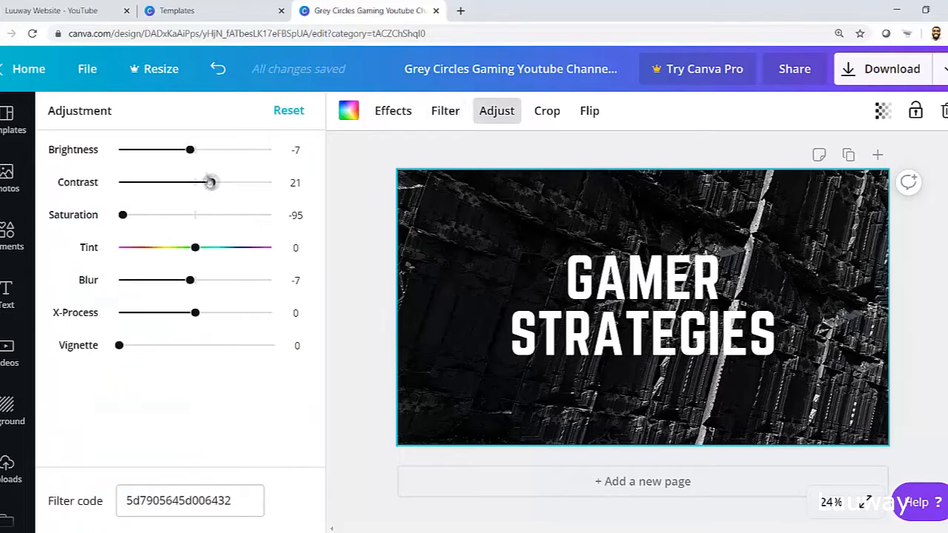
pyautogui.moveTo(212, 189); pyautogui.dragTo(237, 185)
pyautogui.moveTo(191, 279); pyautogui.dragTo(210, 280)
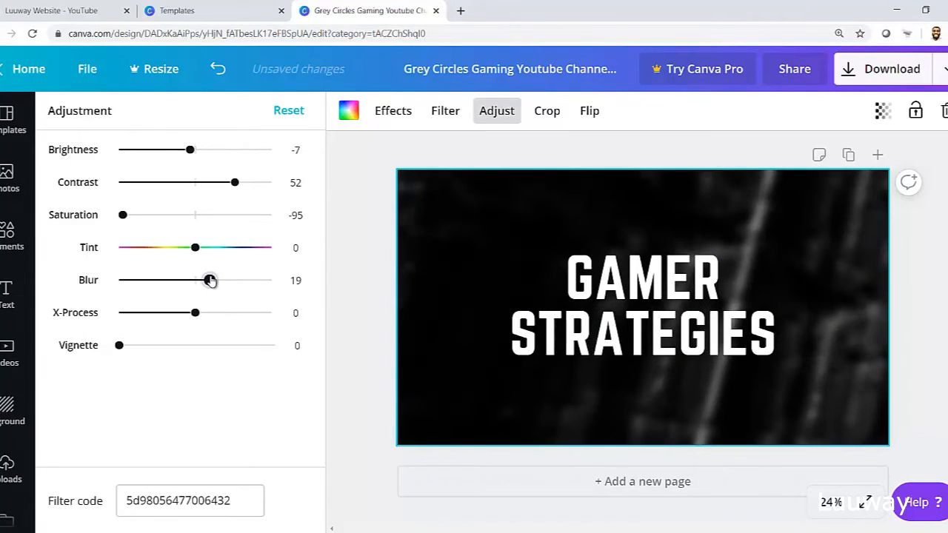
pyautogui.moveTo(232, 183)
pyautogui.mouseDown()
pyautogui.moveTo(214, 191)
pyautogui.moveTo(229, 183)
pyautogui.mouseUp()
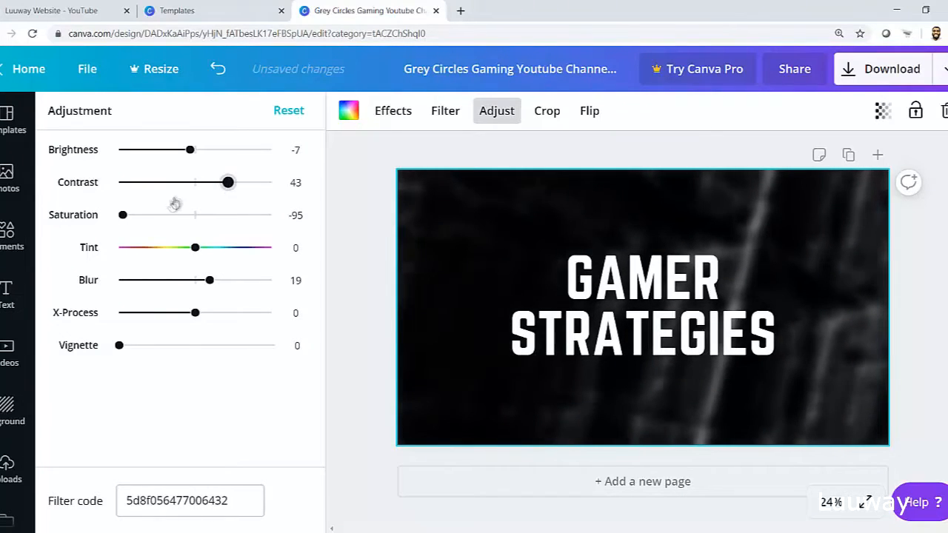
# - Flip the background picture vertically
pyautogui.click(590, 112)
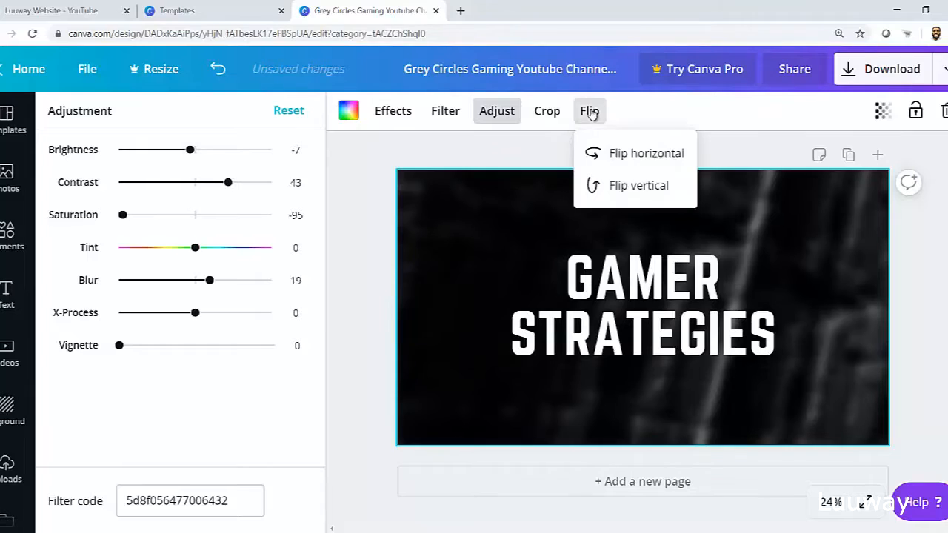
pyautogui.click(626, 187)
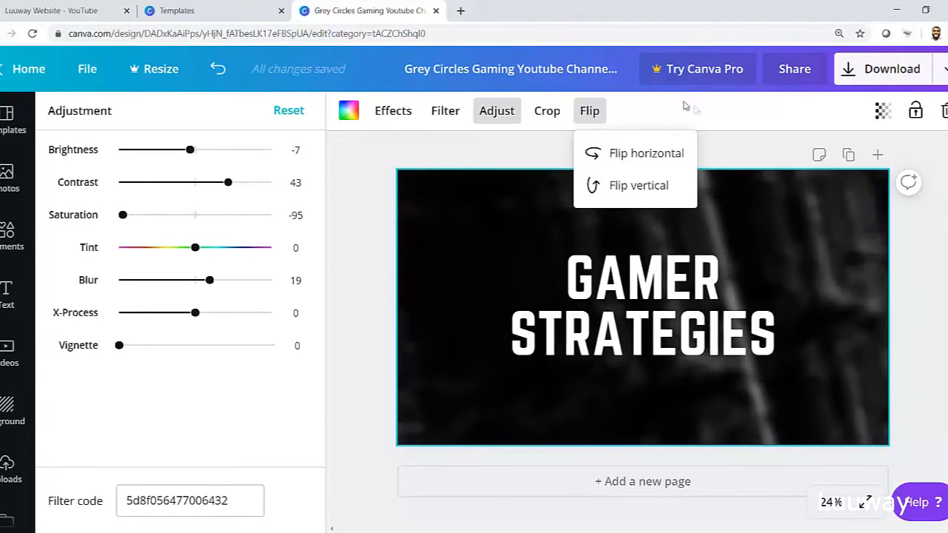
pyautogui.click(729, 137)
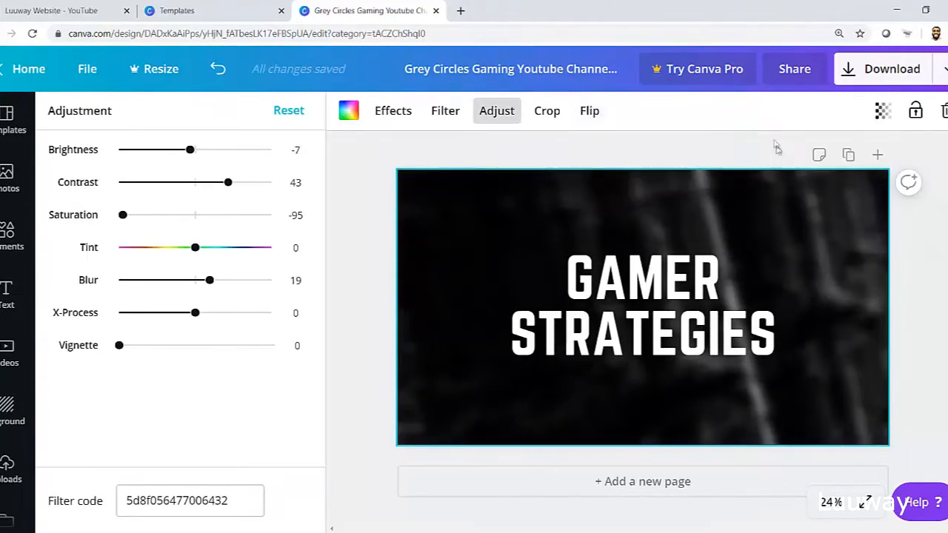
# - Replace the word GAMER in the title with COOL GAME and put a line break after it
pyautogui.click(604, 259)
pyautogui.doubleClick(562, 278)
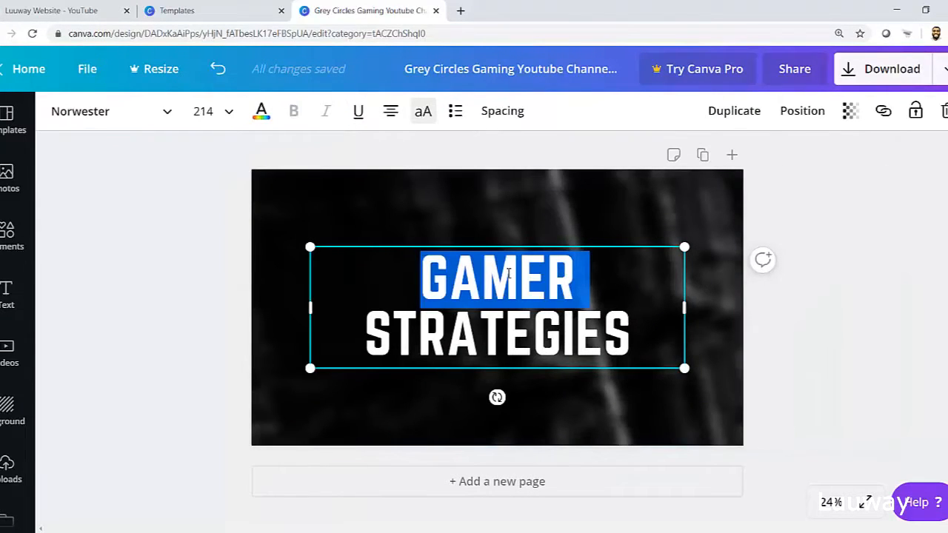
pyautogui.write('COLL')
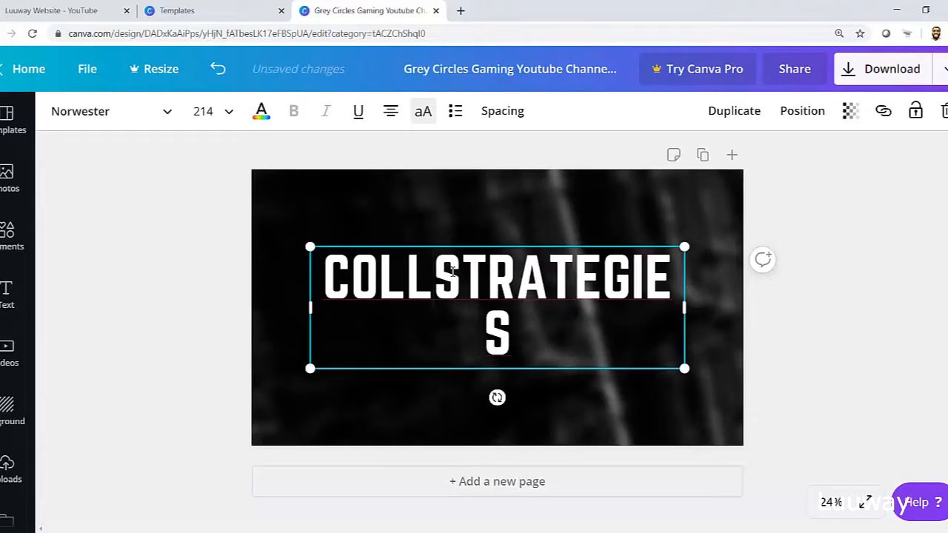
pyautogui.press('BackSpace')
pyautogui.press('BackSpace')
pyautogui.write('OL ')
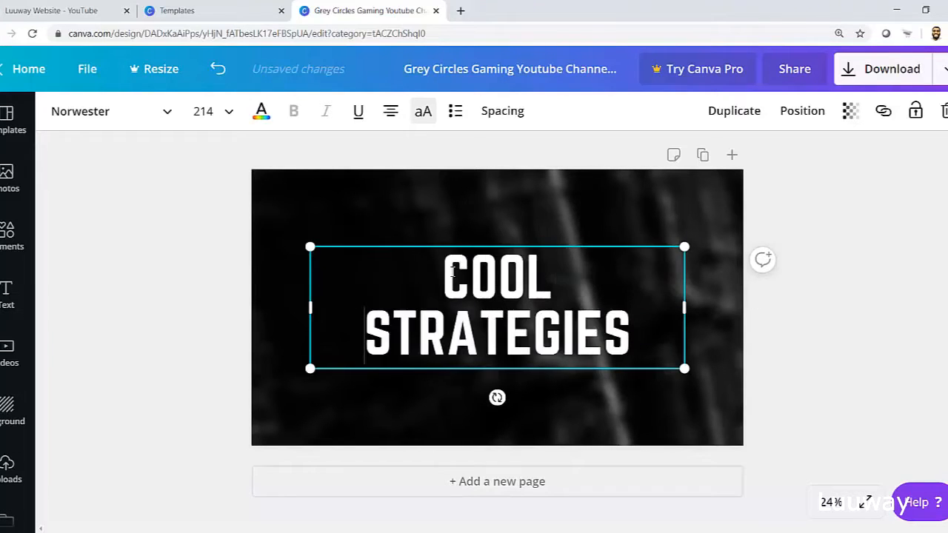
pyautogui.write(' GAME')
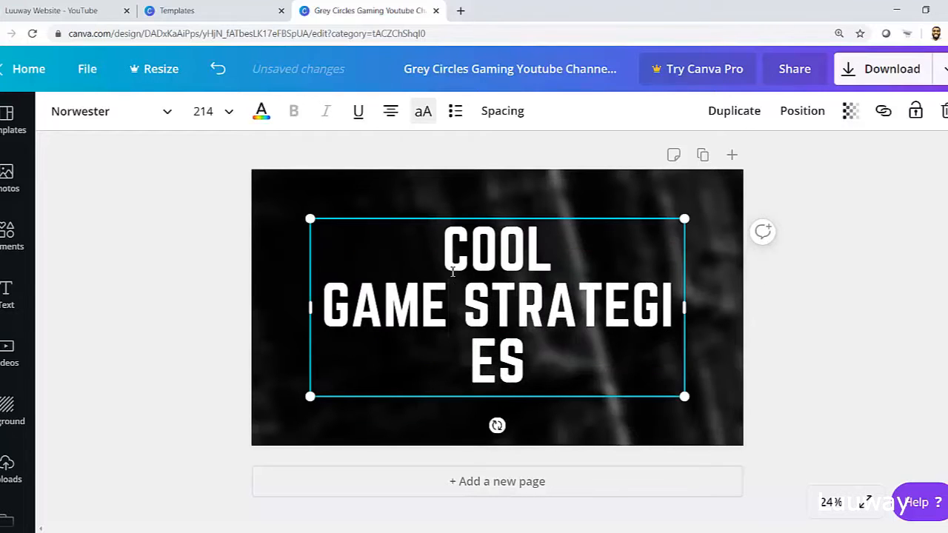
pyautogui.press('Return')
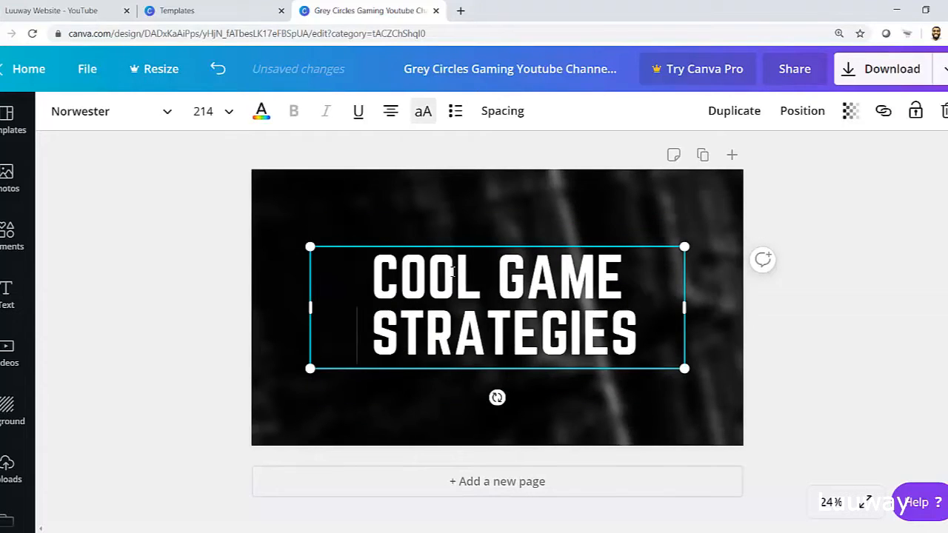
# - Replace STRATEGIES on the title's second line with WE POST TUESDAYS AND FRIDAYS
pyautogui.hotkey('shift', 'Right')
pyautogui.hotkey('shift', 'Right')
pyautogui.hotkey('shift', 'Right')
pyautogui.hotkey('shift', 'Right')
pyautogui.hotkey('shift', 'Right')
pyautogui.hotkey('shift', 'Right')
pyautogui.hotkey('shift', 'Right')
pyautogui.hotkey('shift', 'Right')
pyautogui.hotkey('shift', 'Right')
pyautogui.hotkey('shift', 'Right')
pyautogui.hotkey('shift', 'Right')
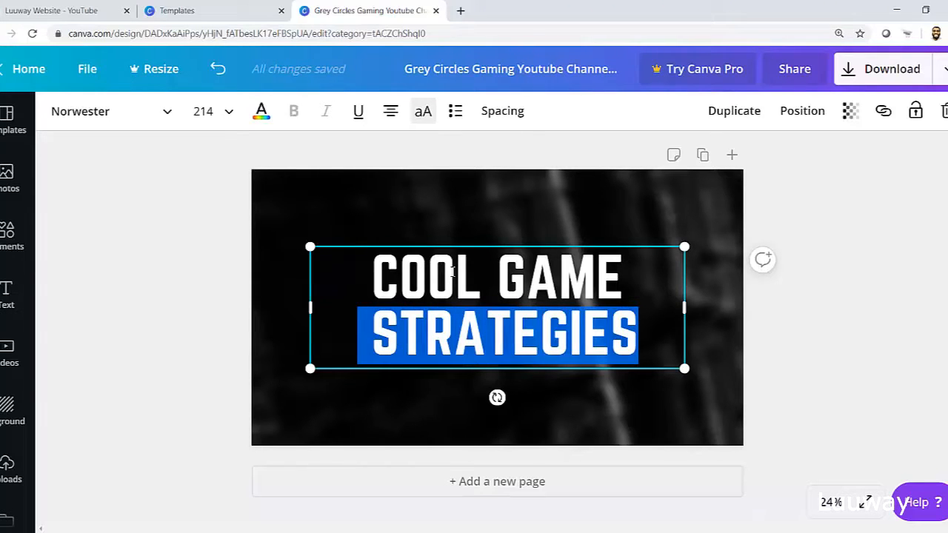
pyautogui.write('WE POST T')
pyautogui.write('EU')
pyautogui.press('BackSpace')
pyautogui.press('BackSpace')
pyautogui.write('UES')
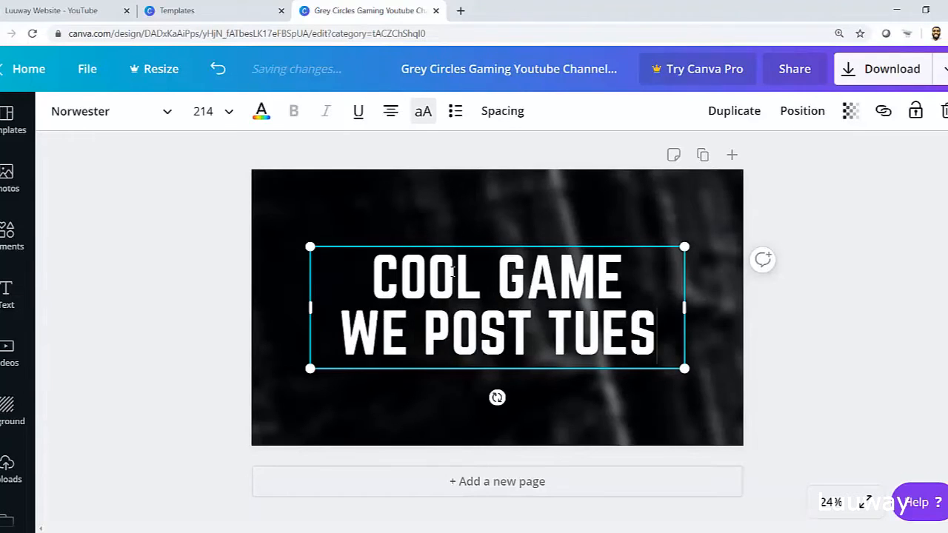
pyautogui.write('DAYS AND ')
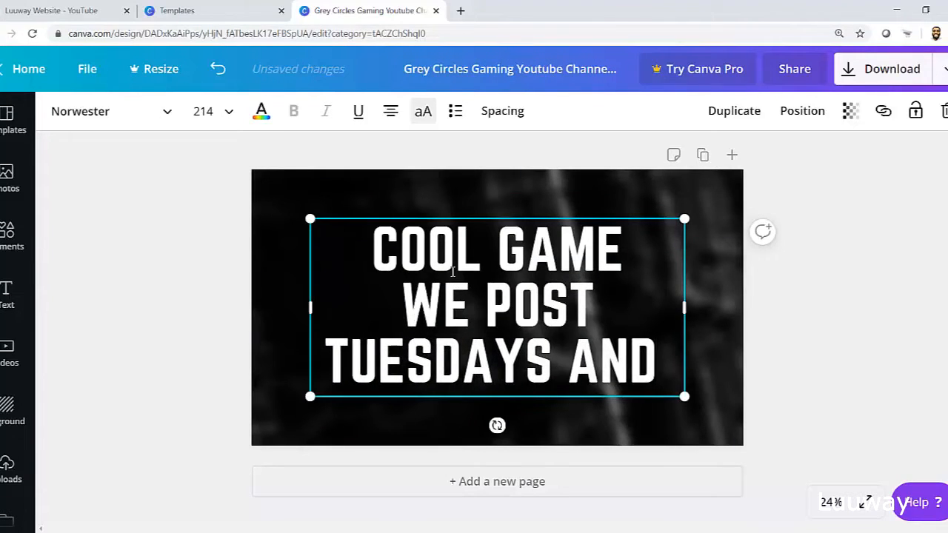
pyautogui.write('FRIDAYS')
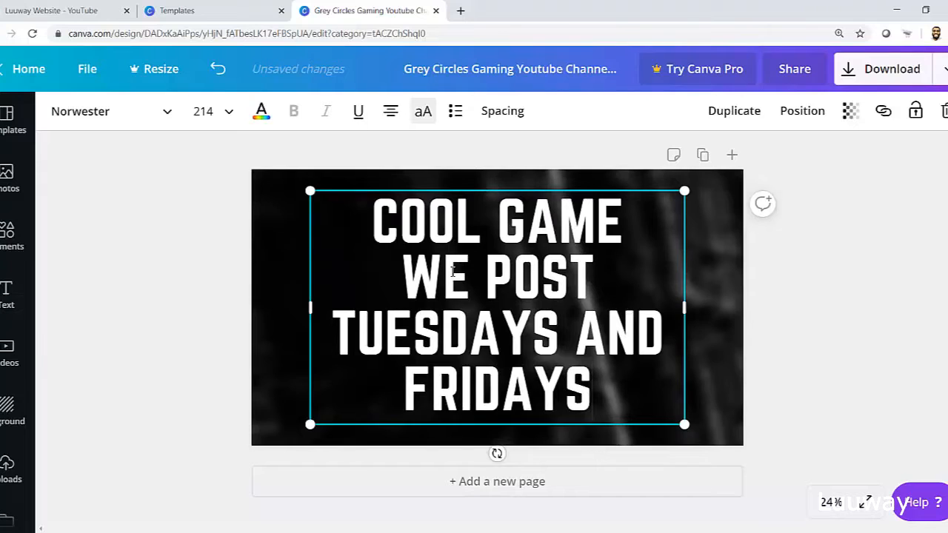
# - Set the font size of the WE POST TUESDAYS AND FRIDAYS line to 80
pyautogui.hotkey('shift', 'Up')
pyautogui.hotkey('shift', 'Left')
pyautogui.hotkey('shift', 'Left')
pyautogui.hotkey('shift', 'Left')
pyautogui.hotkey('shift', 'Left')
pyautogui.hotkey('shift', 'Left')
pyautogui.hotkey('shift', 'Left')
pyautogui.hotkey('shift', 'Left')
pyautogui.hotkey('shift', 'Left')
pyautogui.hotkey('shift', 'Left')
pyautogui.hotkey('shift', 'Left')
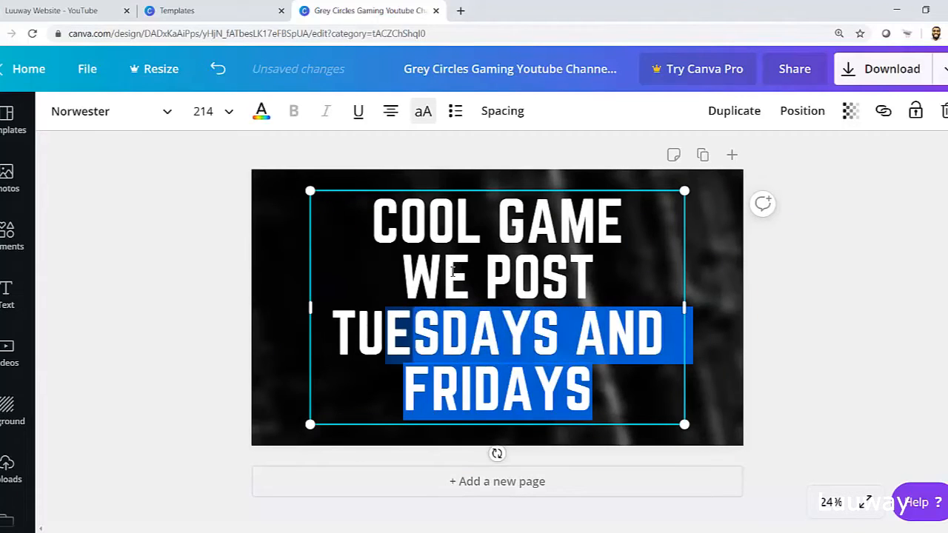
pyautogui.click(212, 116)
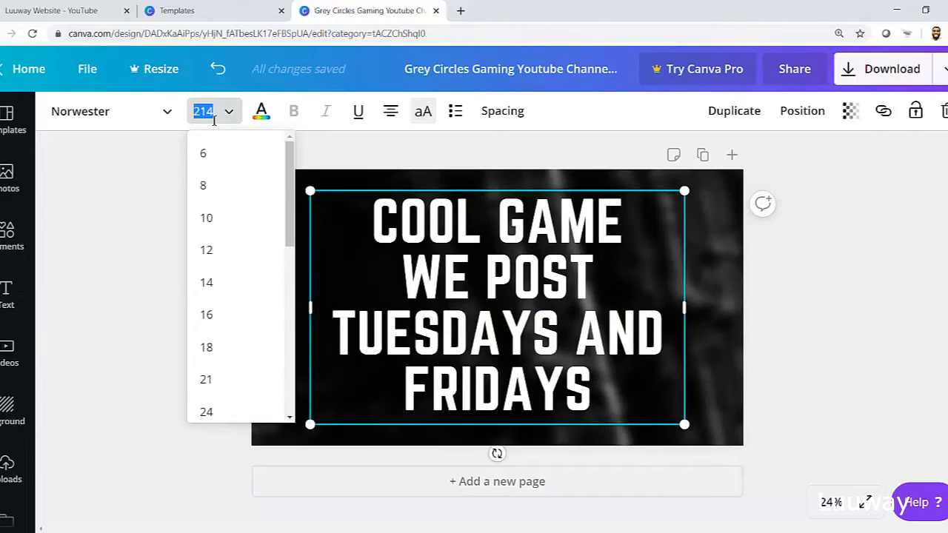
pyautogui.write('80')
pyautogui.press('Return')
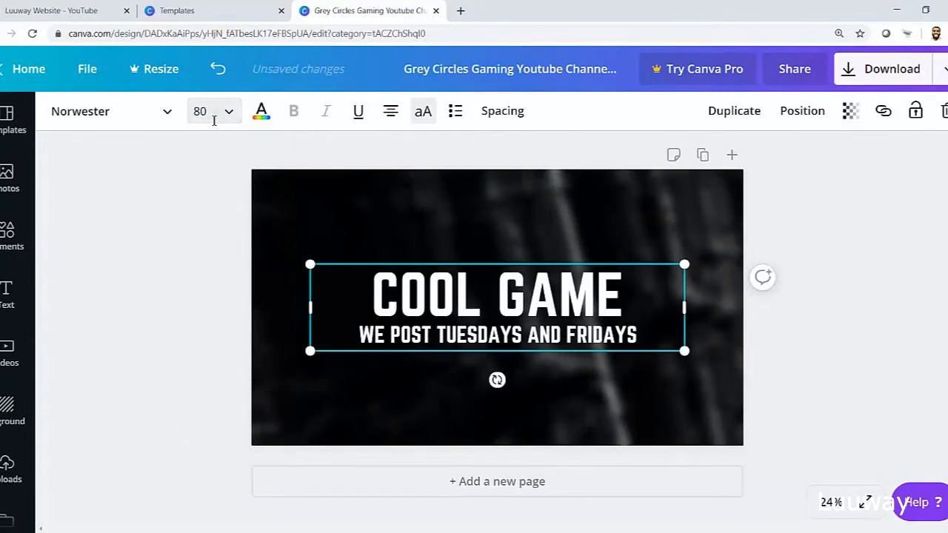
# - Set the font size of the COOL GAME line to 250 and leave the text box
pyautogui.tripleClick(411, 298)
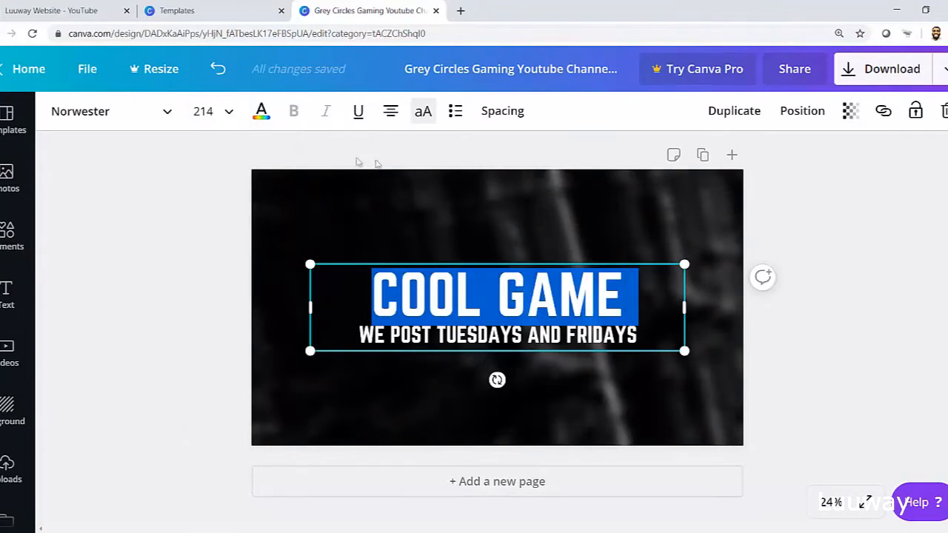
pyautogui.click(213, 115)
pyautogui.write('250')
pyautogui.press('Return')
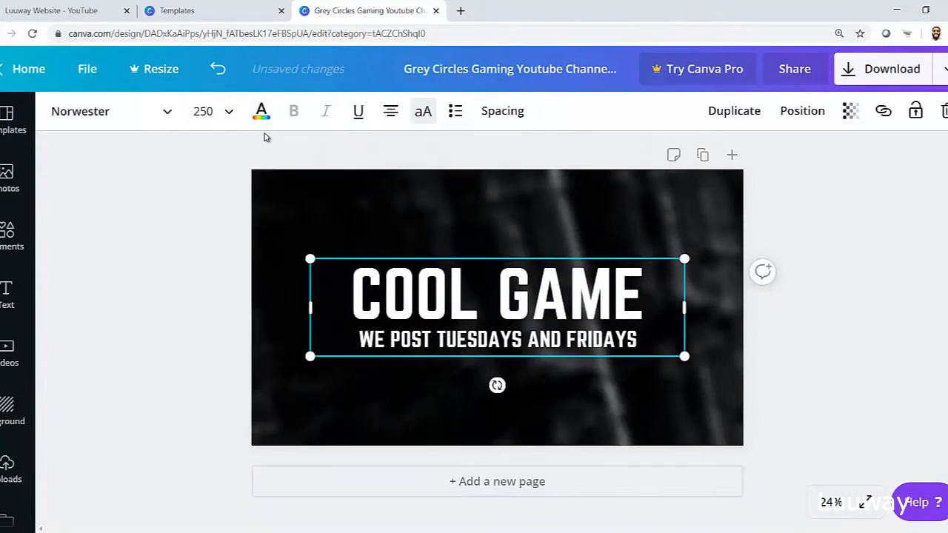
pyautogui.click(405, 214)
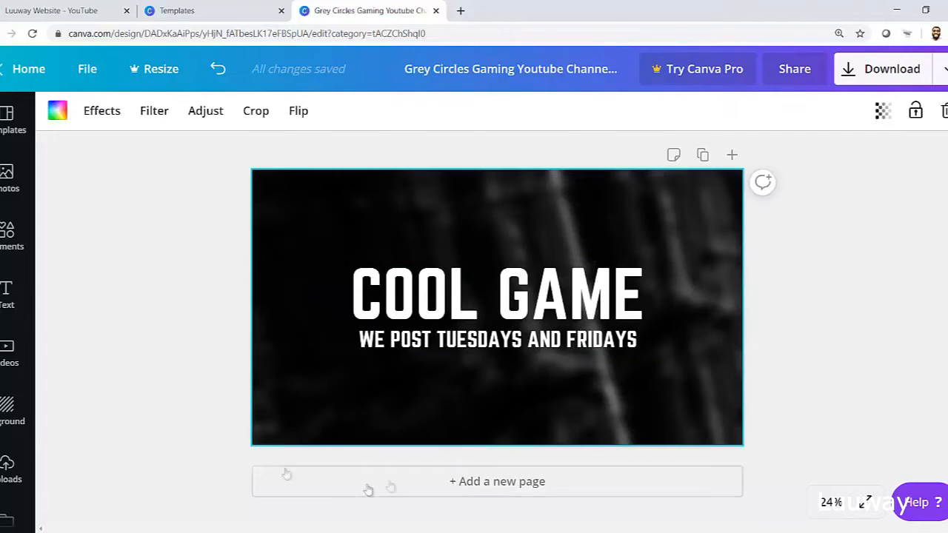
# - Search the elements library for "game" and place the black corded game controller graphic on the banner
pyautogui.click(7, 234)
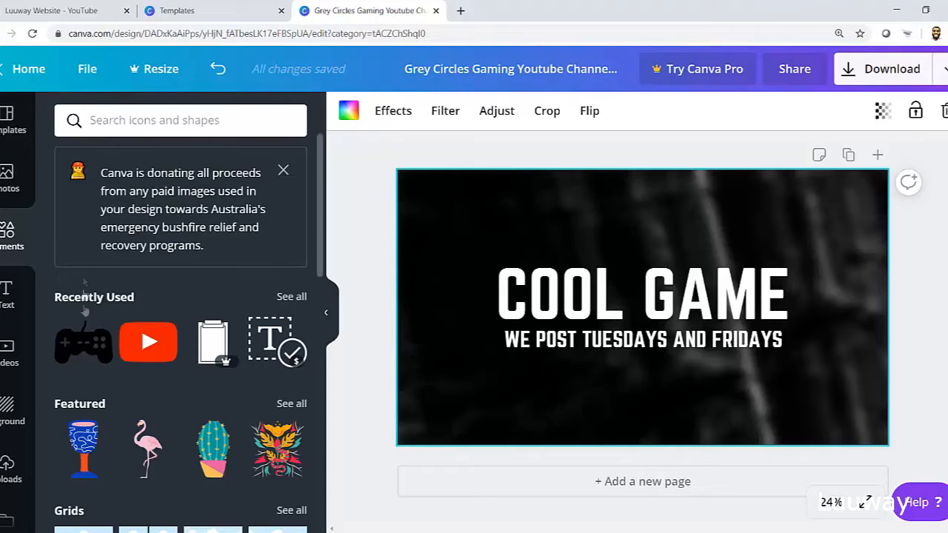
pyautogui.click(141, 118)
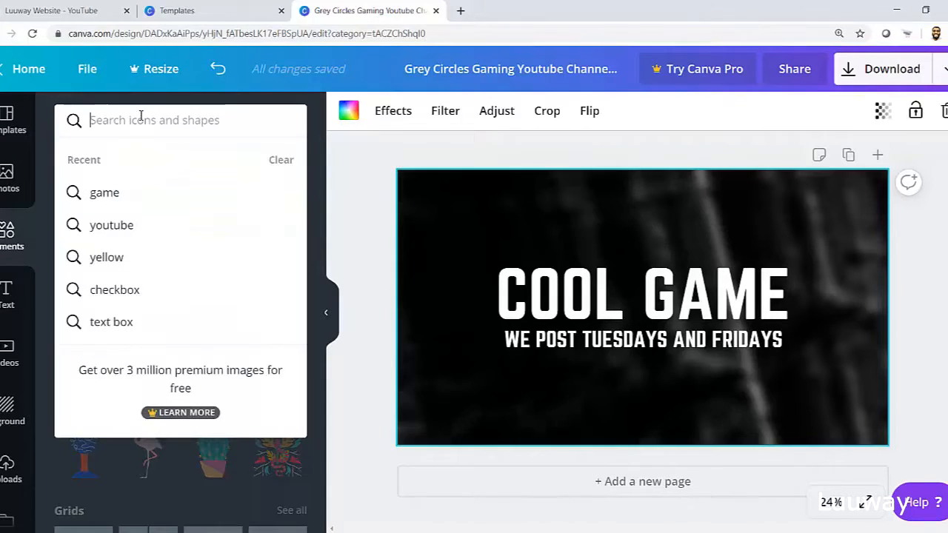
pyautogui.write('gam')
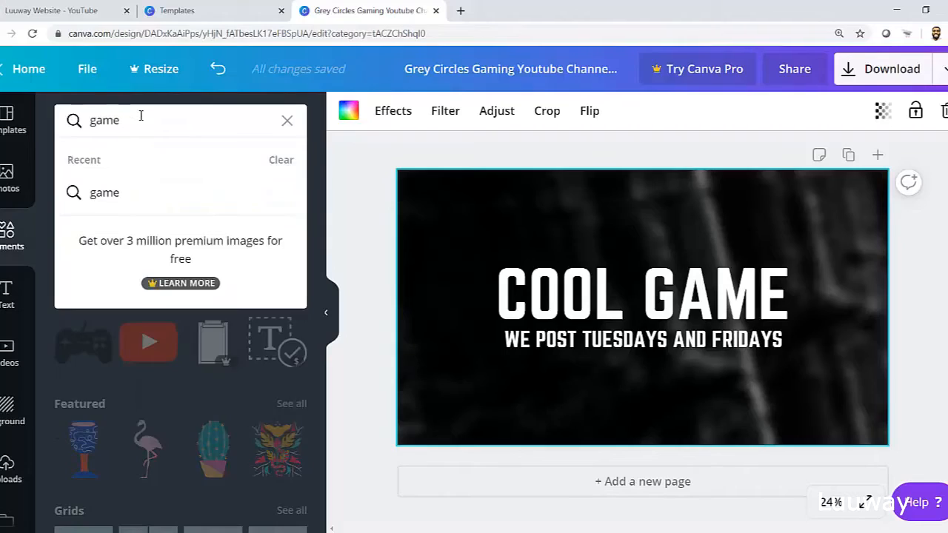
pyautogui.write('e')
pyautogui.press('Return')
pyautogui.scroll(-2, 155, 390)
pyautogui.scroll(-3, 155, 390)
pyautogui.scroll(-5, 200, 409)
pyautogui.scroll(6, 204, 429)
pyautogui.moveTo(99, 269); pyautogui.dragTo(627, 266)
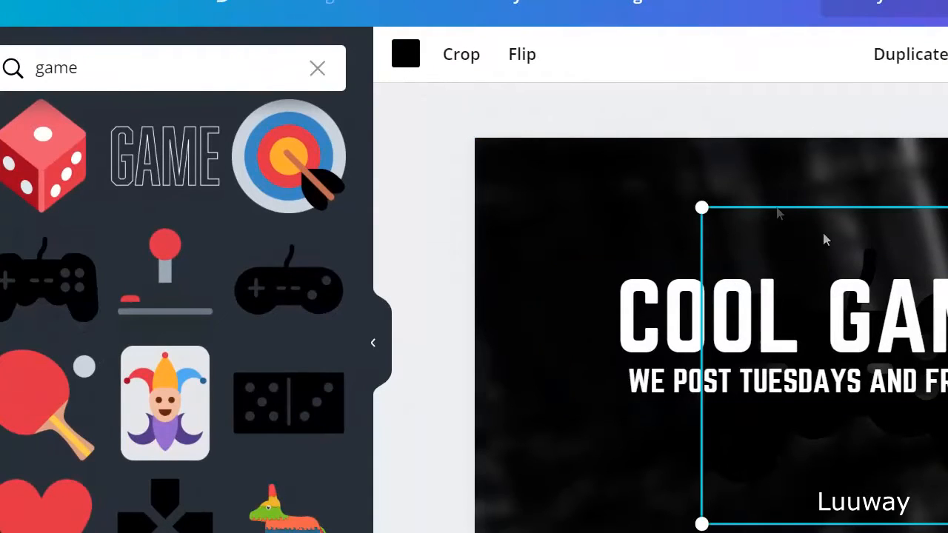
# - Recolor the game controller graphic with the default coral red
pyautogui.click(405, 54)
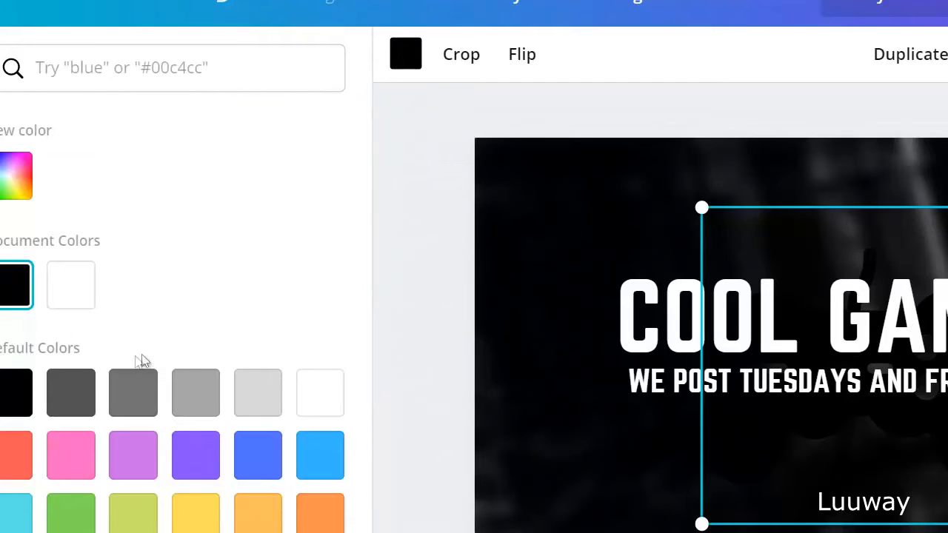
pyautogui.click(71, 284)
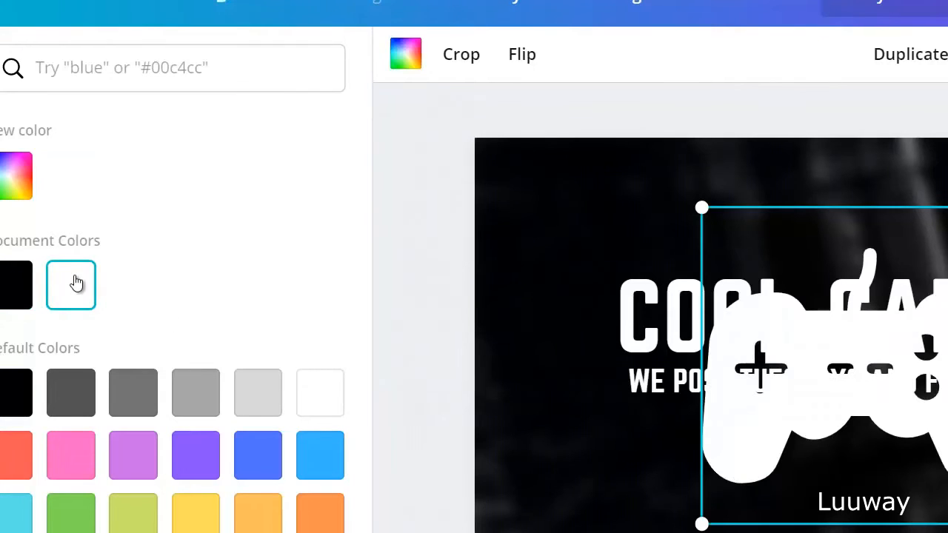
pyautogui.click(15, 453)
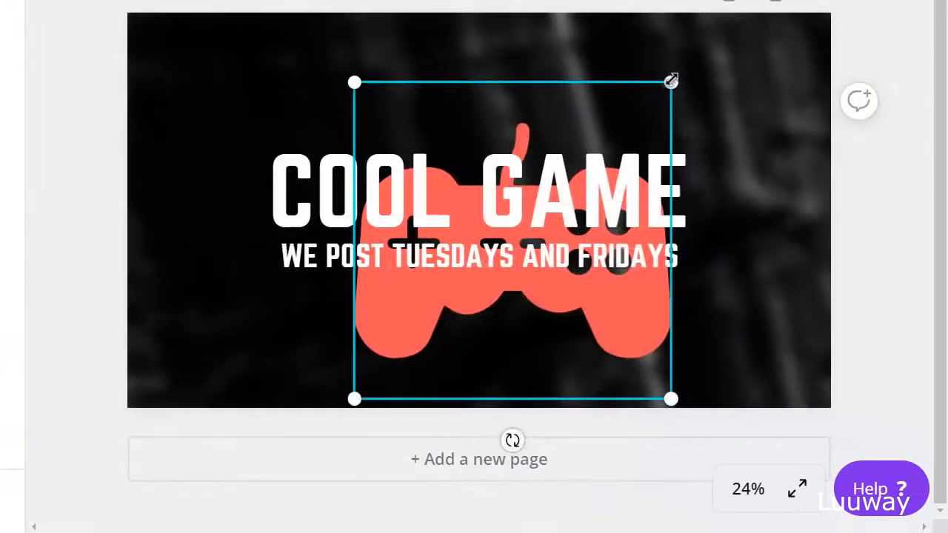
# - Shrink the controller graphic to a small icon and center it just below the WE POST TUESDAYS AND FRIDAYS line
pyautogui.moveTo(671, 81); pyautogui.dragTo(423, 328)
pyautogui.moveTo(400, 359); pyautogui.dragTo(489, 311)
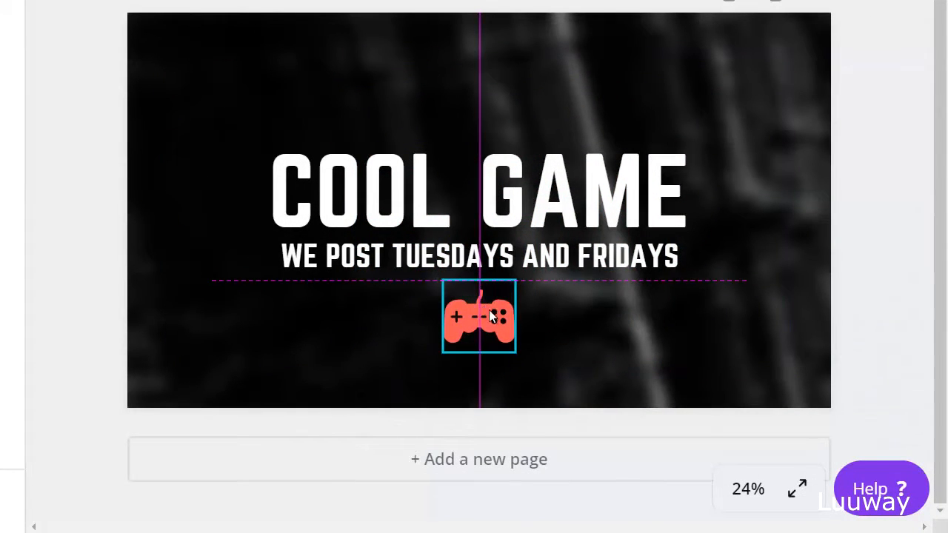